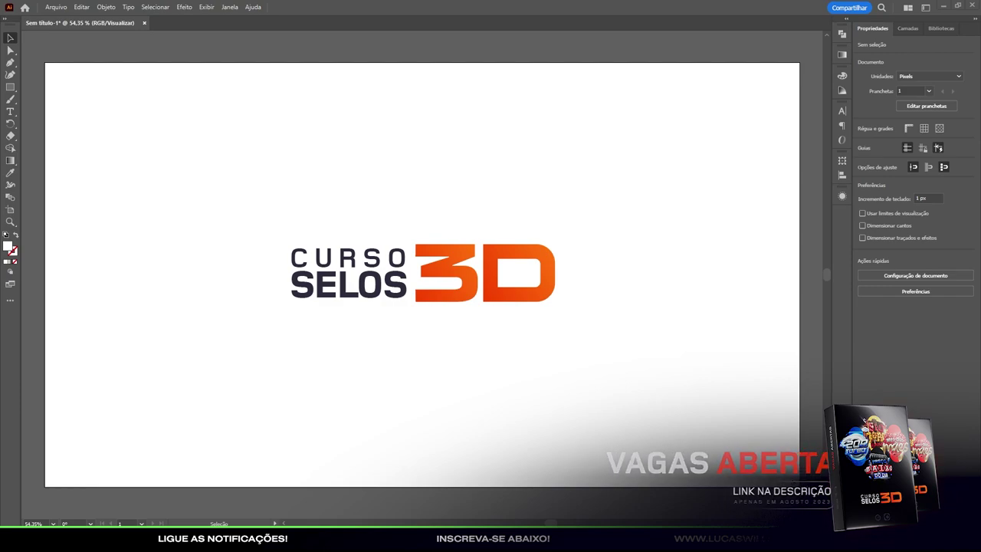
# Select the whole logo as one group, test-move it, then undo the move.
pyautogui.click(437, 271)
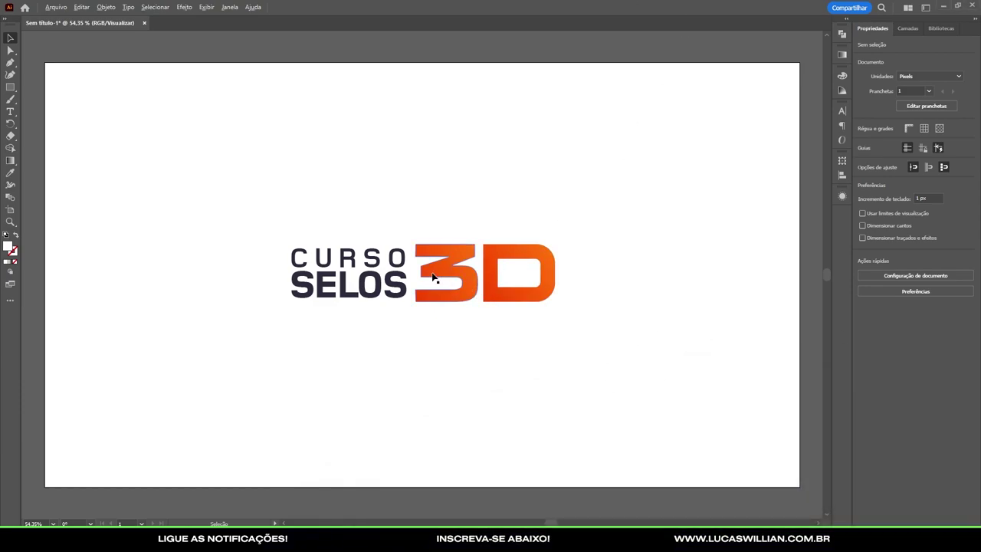
pyautogui.hotkey('ctrl', '-')
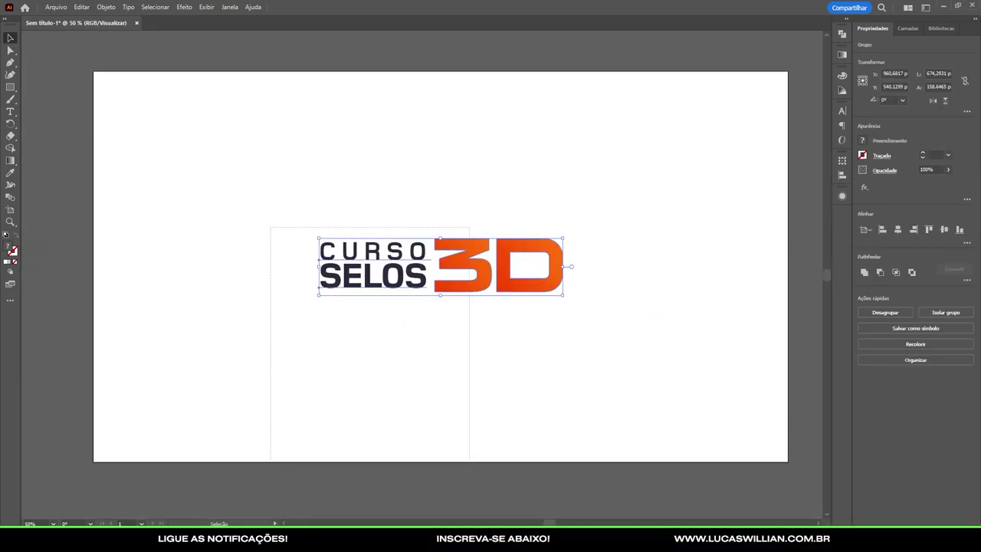
pyautogui.moveTo(508, 294); pyautogui.dragTo(637, 409)
pyautogui.hotkey('ctrl', 'z')
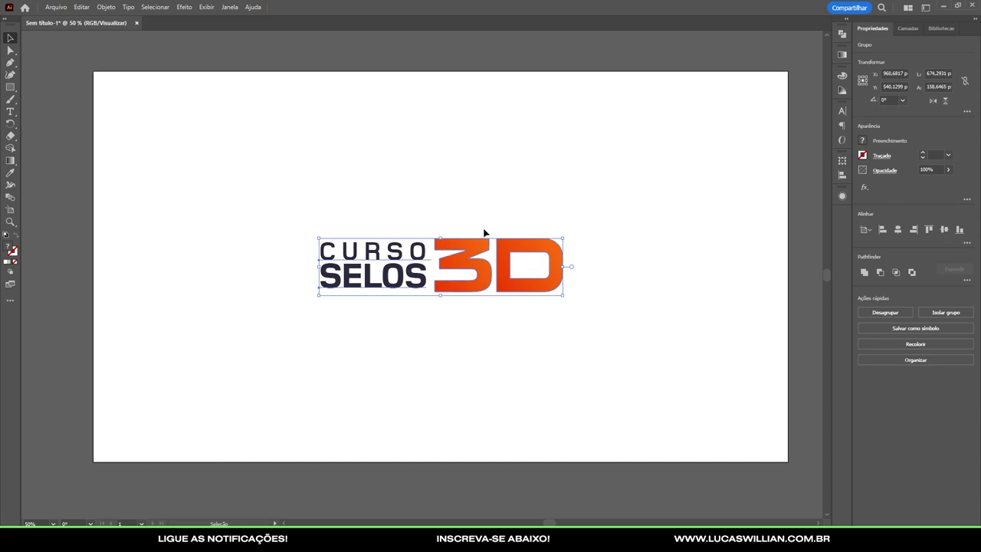
pyautogui.moveTo(238, 199); pyautogui.dragTo(274, 240)
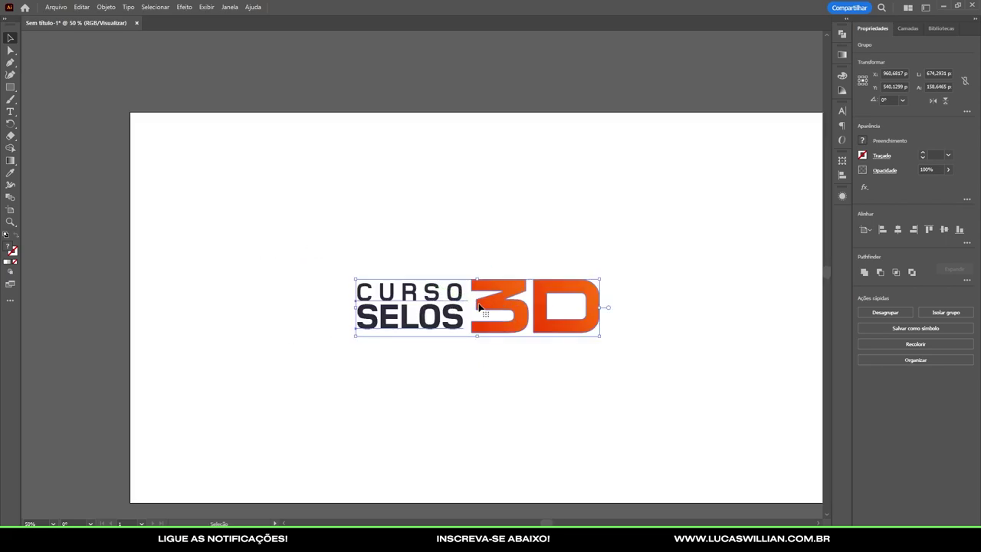
pyautogui.keyDown('alt'); pyautogui.scroll(1, 547, 374); pyautogui.keyUp('alt')
pyautogui.keyDown('alt'); pyautogui.scroll(1, 407, 368); pyautogui.keyUp('alt')
pyautogui.keyDown('alt'); pyautogui.scroll(-1, 298, 306); pyautogui.keyUp('alt')
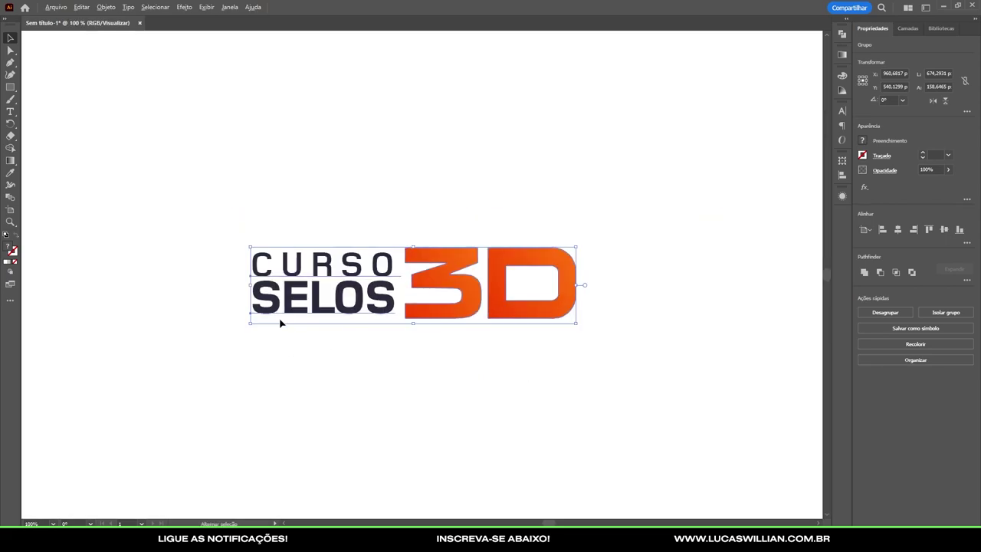
pyautogui.keyDown('alt'); pyautogui.scroll(1, 322, 299); pyautogui.keyUp('alt')
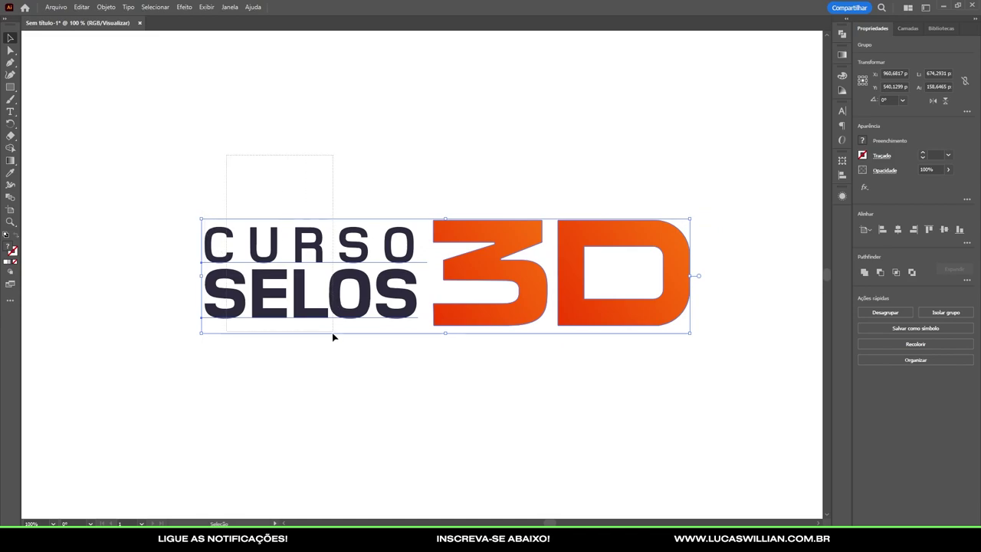
pyautogui.click(379, 385)
# Inspect individual paths of the logo, such as the D and 3 shapes.
pyautogui.click(665, 290)
pyautogui.press('a')
pyautogui.keyDown('alt'); pyautogui.scroll(2, 663, 276); pyautogui.keyUp('alt')
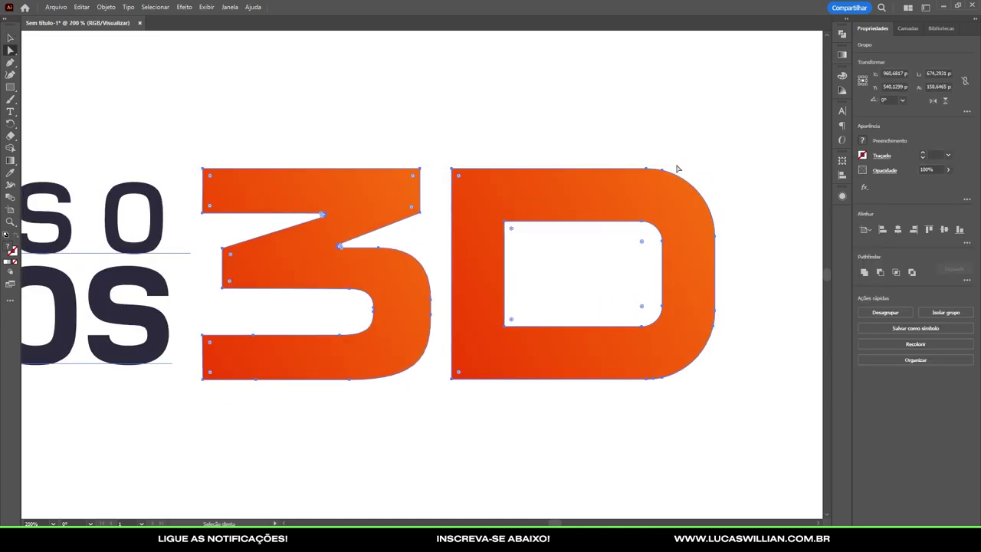
pyautogui.keyDown('alt'); pyautogui.scroll(-1, 429, 426); pyautogui.keyUp('alt')
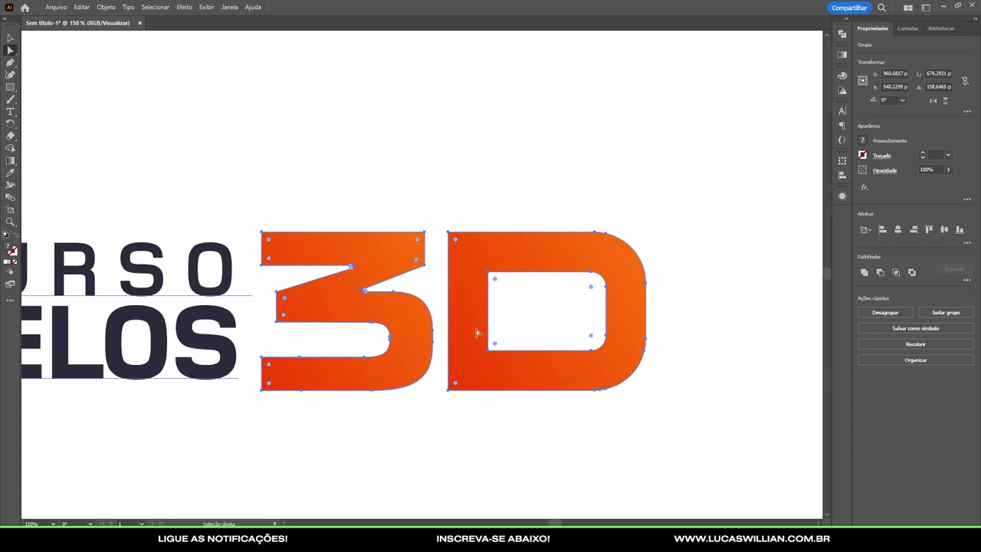
pyautogui.click(477, 360)
pyautogui.click(379, 269)
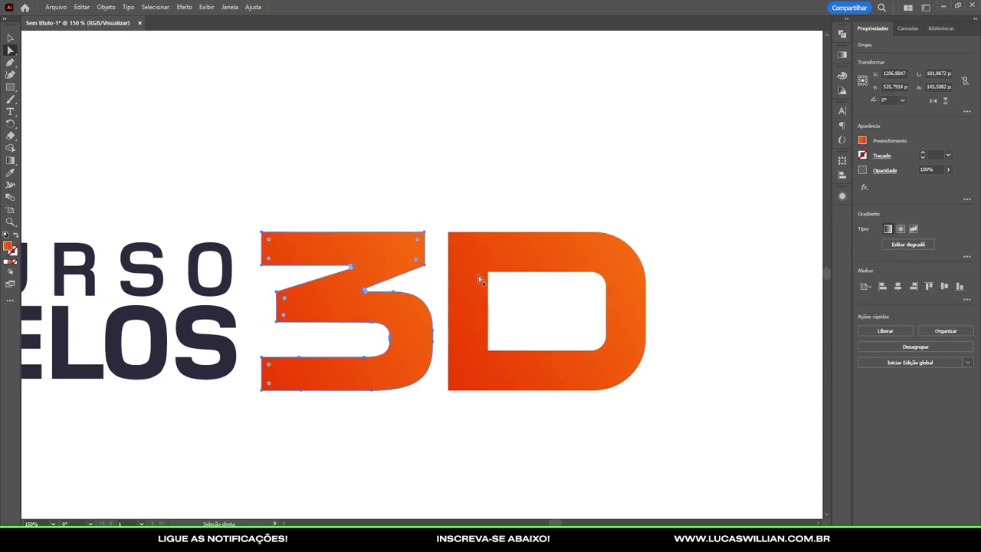
pyautogui.keyDown('alt'); pyautogui.scroll(-4, 367, 269); pyautogui.keyUp('alt')
pyautogui.keyDown('alt'); pyautogui.scroll(4, 357, 269); pyautogui.keyUp('alt')
# Select the CURSO SELOS text object on its own.
pyautogui.click(475, 322)
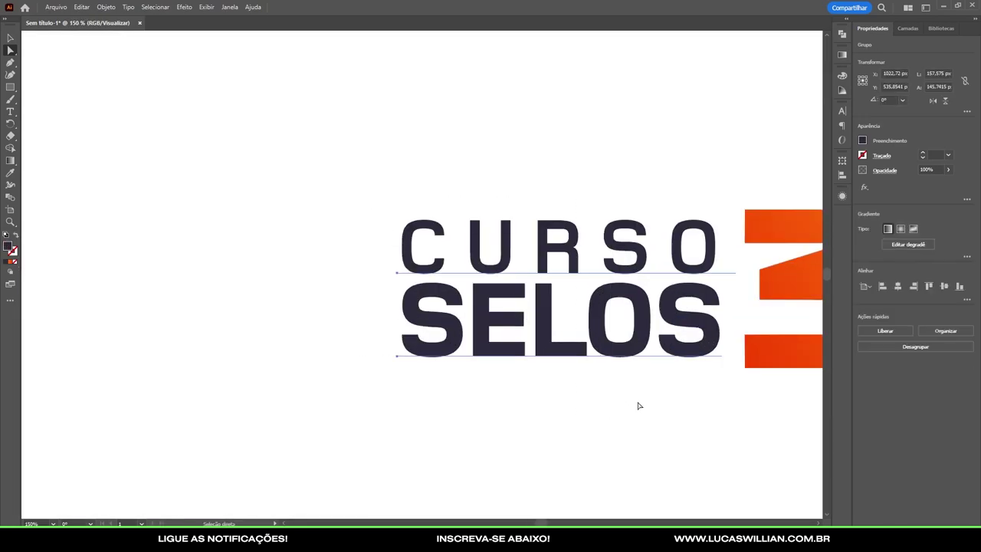
pyautogui.doubleClick(605, 253)
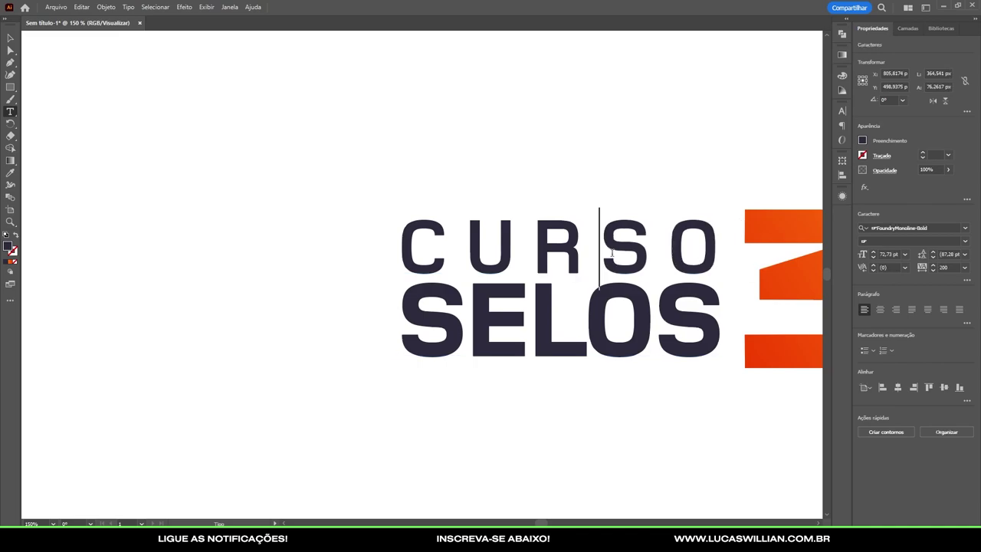
pyautogui.press('Escape')
pyautogui.keyDown('alt'); pyautogui.scroll(-3, 443, 272); pyautogui.keyUp('alt')
pyautogui.keyDown('alt'); pyautogui.scroll(2, 443, 272); pyautogui.keyUp('alt')
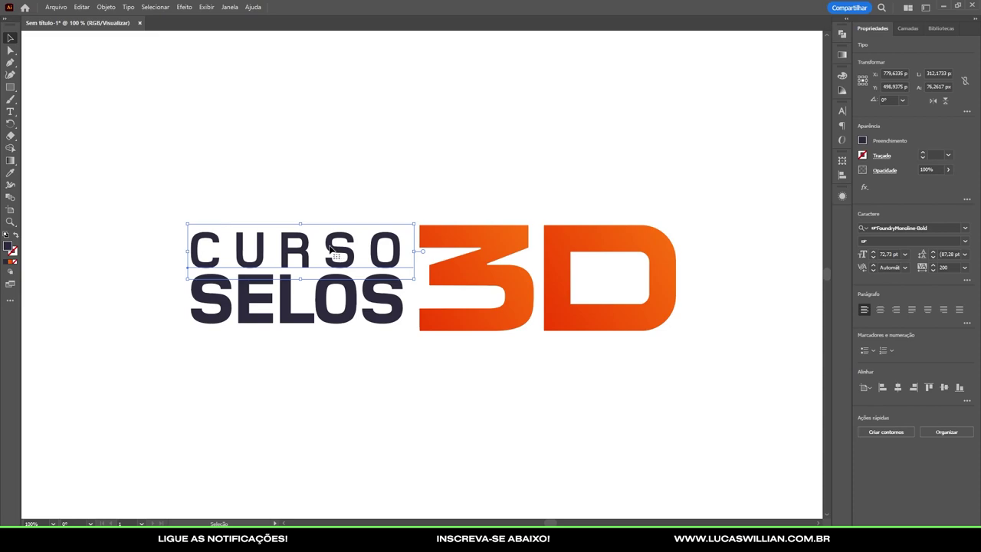
pyautogui.moveTo(330, 249); pyautogui.dragTo(328, 247)
pyautogui.hotkey('ctrl', 'a')
pyautogui.click(225, 176)
pyautogui.press('a')
pyautogui.click(229, 254)
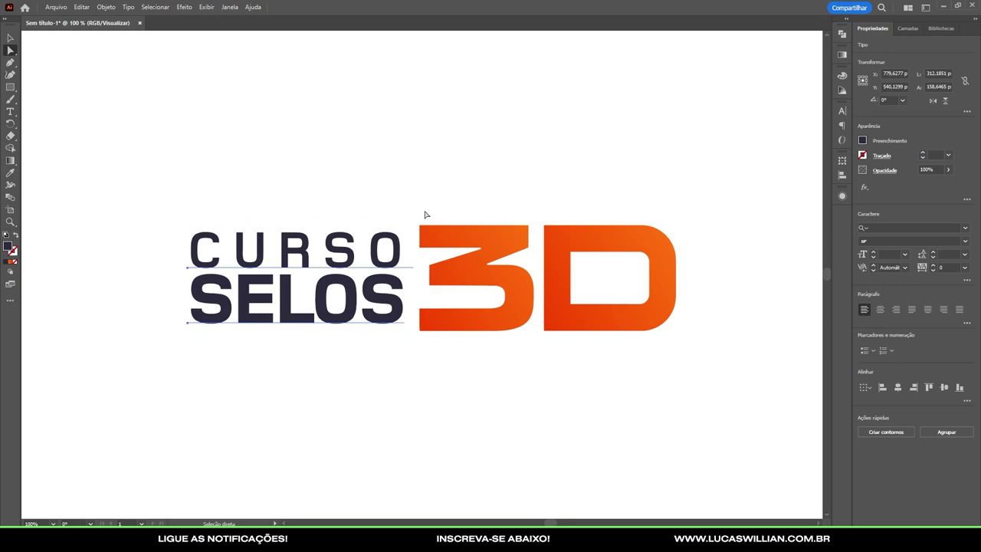
pyautogui.press('ctrl')
# Convert the CURSO SELOS text to outlines and marquee-select the whole logo.
pyautogui.hotkey('ctrl', 'shift', 'o')
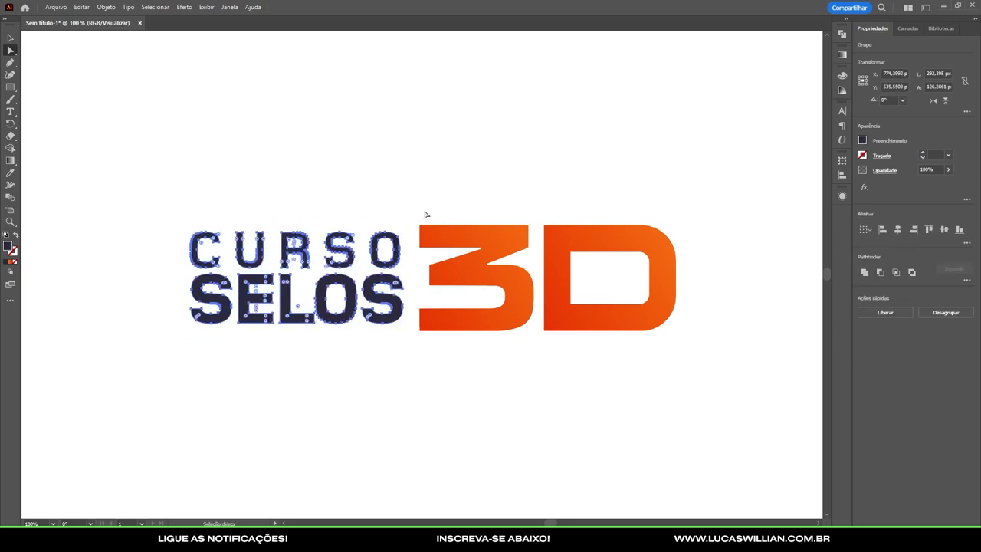
pyautogui.keyDown('alt'); pyautogui.scroll(3, 284, 255); pyautogui.keyUp('alt')
pyautogui.keyDown('alt'); pyautogui.scroll(-5, 292, 255); pyautogui.keyUp('alt')
pyautogui.moveTo(412, 204); pyautogui.dragTo(107, 389)
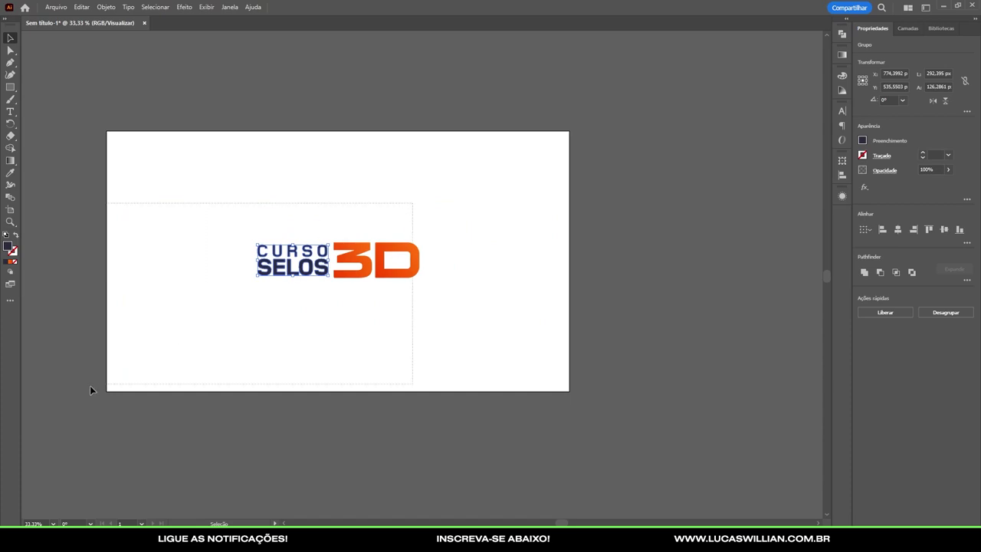
pyautogui.moveTo(431, 187); pyautogui.dragTo(131, 366)
pyautogui.keyDown('alt'); pyautogui.scroll(-1, 357, 241); pyautogui.keyUp('alt')
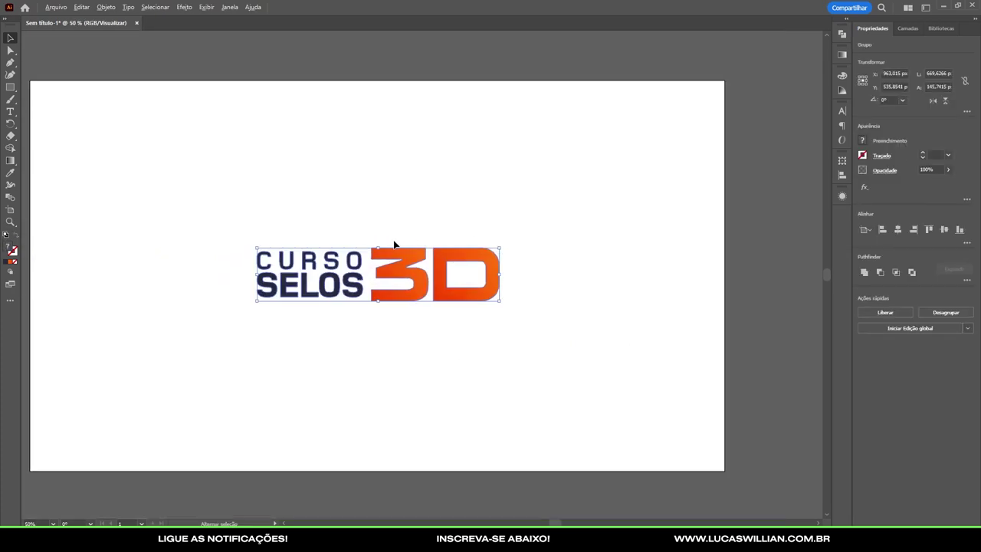
pyautogui.keyDown('alt'); pyautogui.scroll(-1, 396, 247); pyautogui.keyUp('alt')
pyautogui.keyDown('alt'); pyautogui.scroll(1, 514, 247); pyautogui.keyUp('alt')
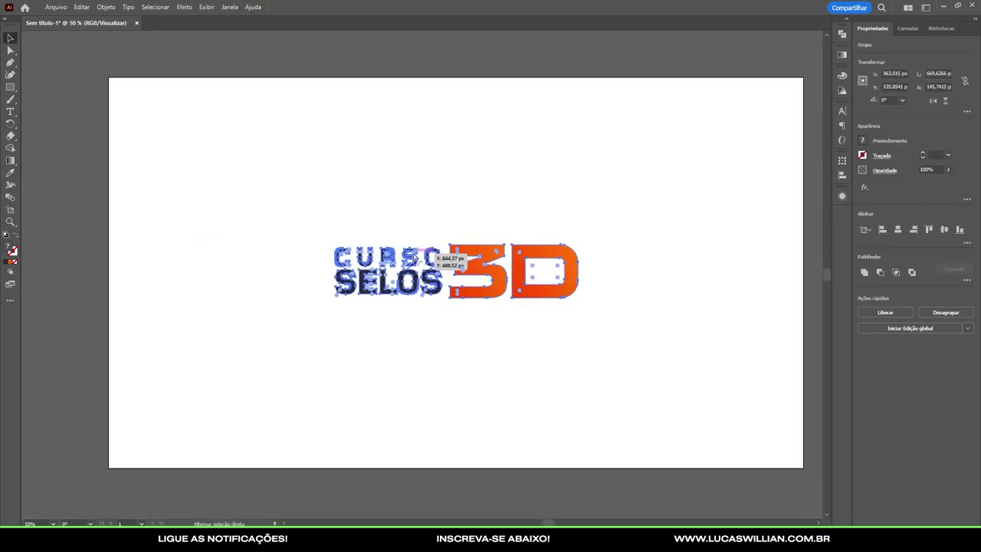
pyautogui.hotkey('ctrl', 's')
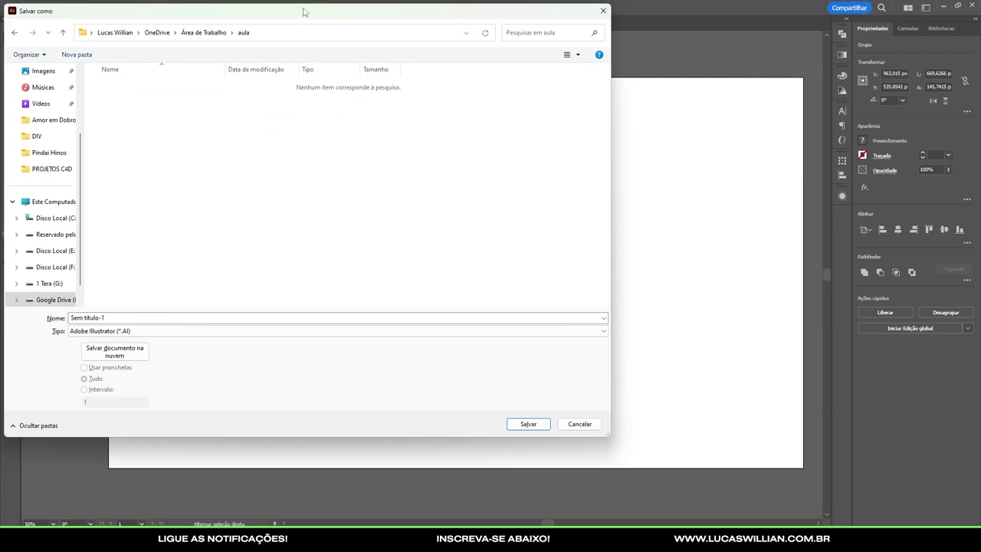
# Save the logo as 'logo cs3d' in Adobe Illustrator (*.AI) format in the aula folder.
pyautogui.write('logo cs3d')
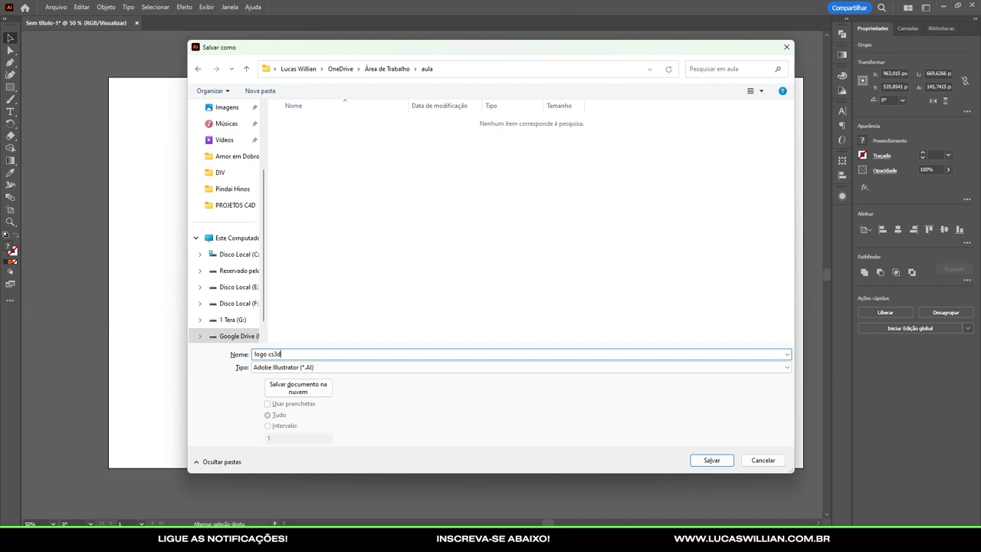
pyautogui.click(278, 368)
pyautogui.click(287, 379)
pyautogui.click(297, 369)
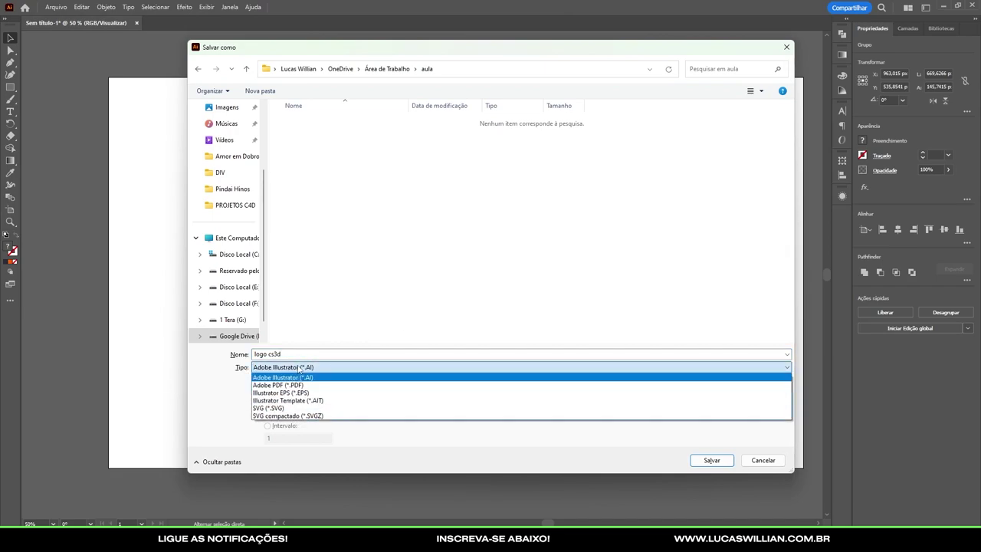
pyautogui.click(297, 370)
pyautogui.click(707, 462)
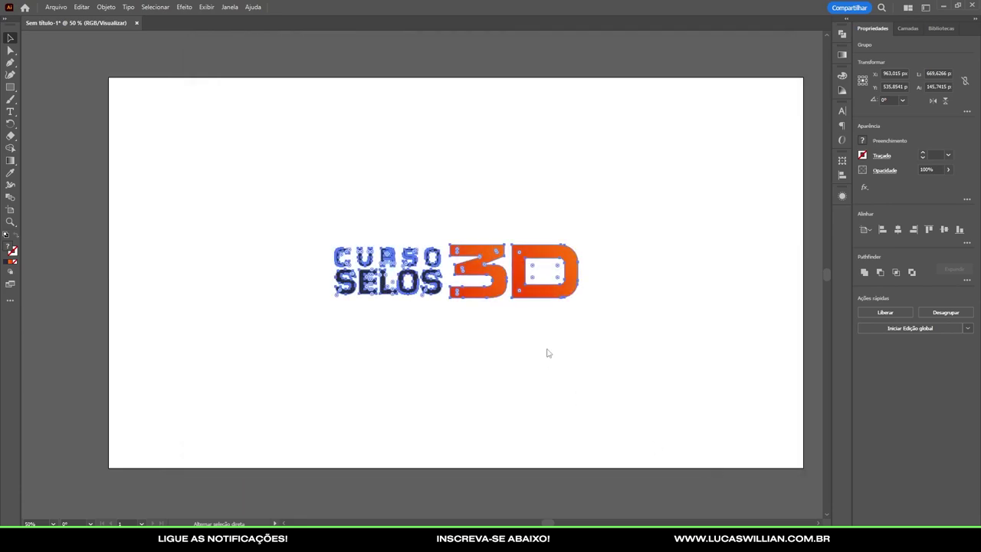
pyautogui.moveTo(463, 103); pyautogui.dragTo(409, 97)
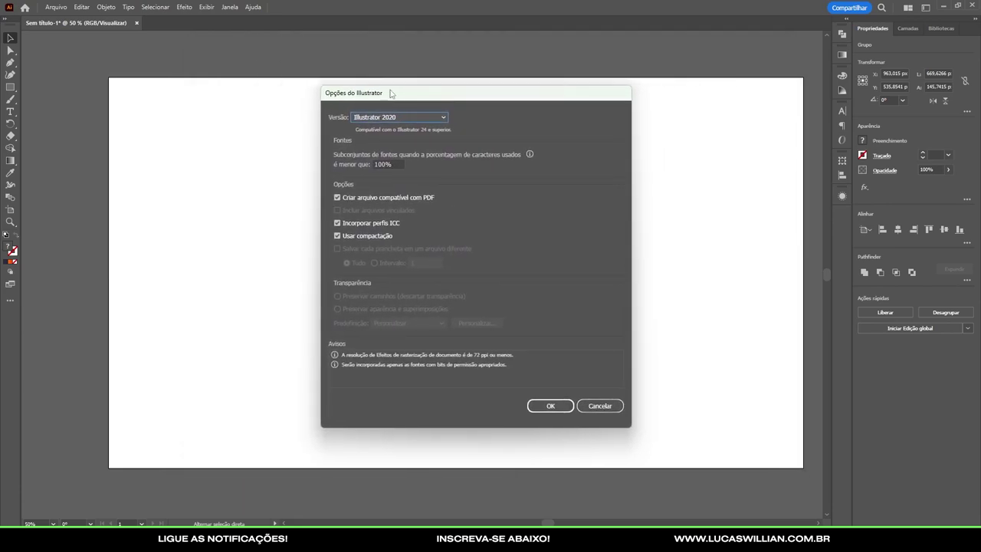
# Keep Illustrator 2020 as the compatibility version and finish saving logo cs3d.ai.
pyautogui.click(359, 117)
pyautogui.click(358, 117)
pyautogui.click(408, 117)
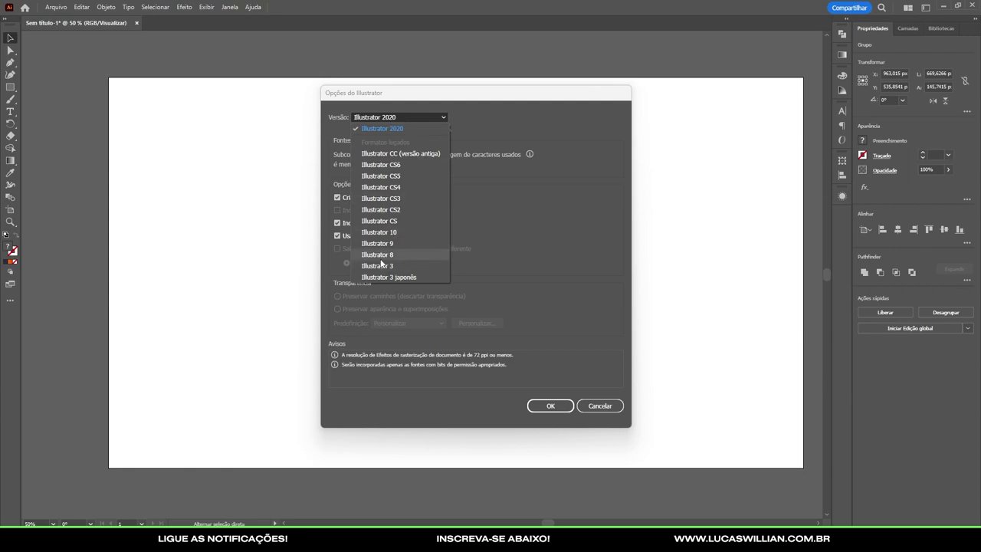
pyautogui.click(372, 131)
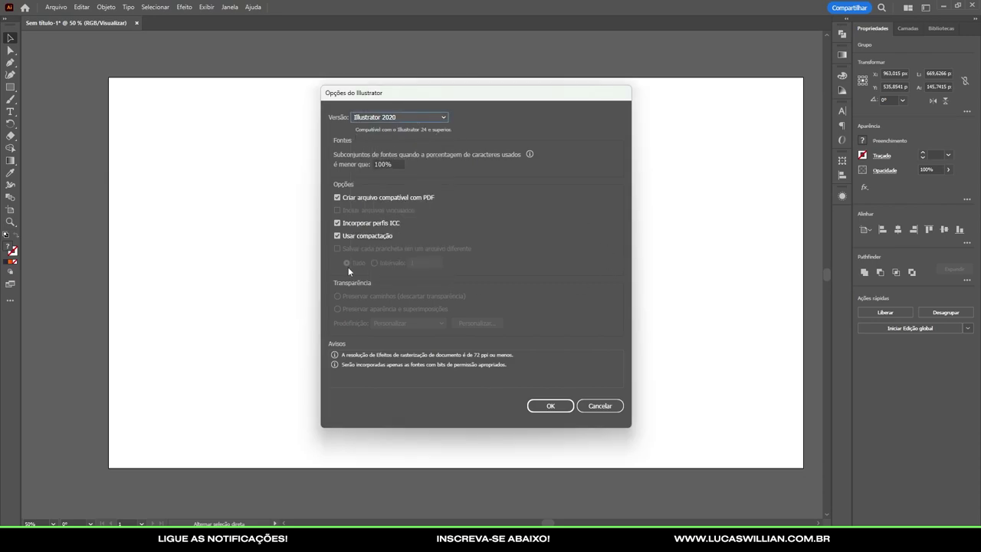
pyautogui.click(545, 406)
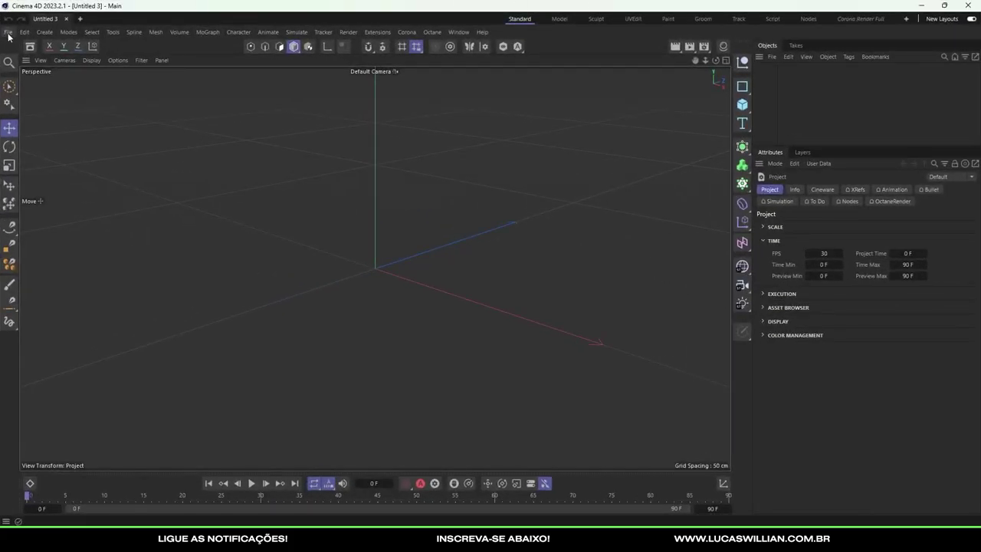
# Merge the logo cs3d Illustrator file into the empty Cinema 4D scene via Merge Project.
pyautogui.click(9, 33)
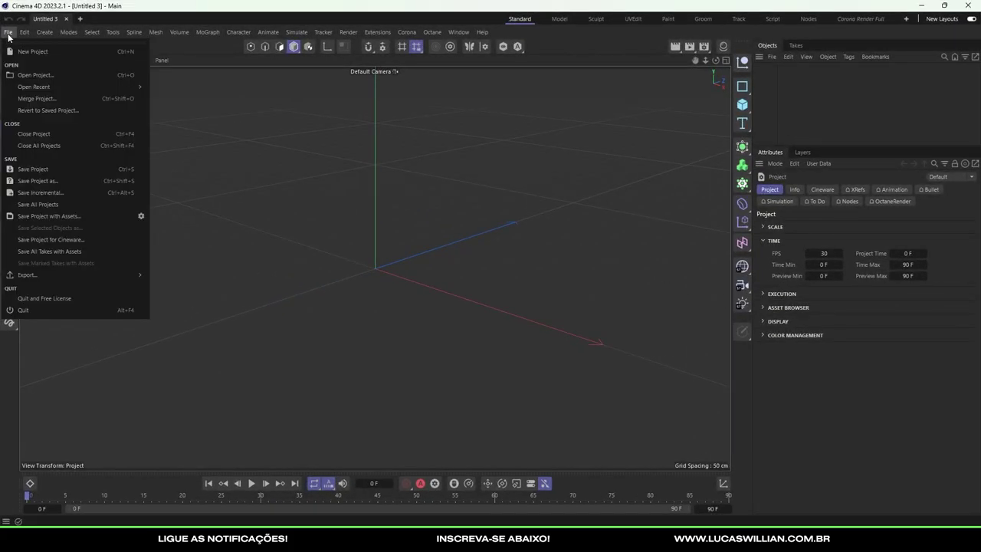
pyautogui.click(32, 99)
pyautogui.click(135, 95)
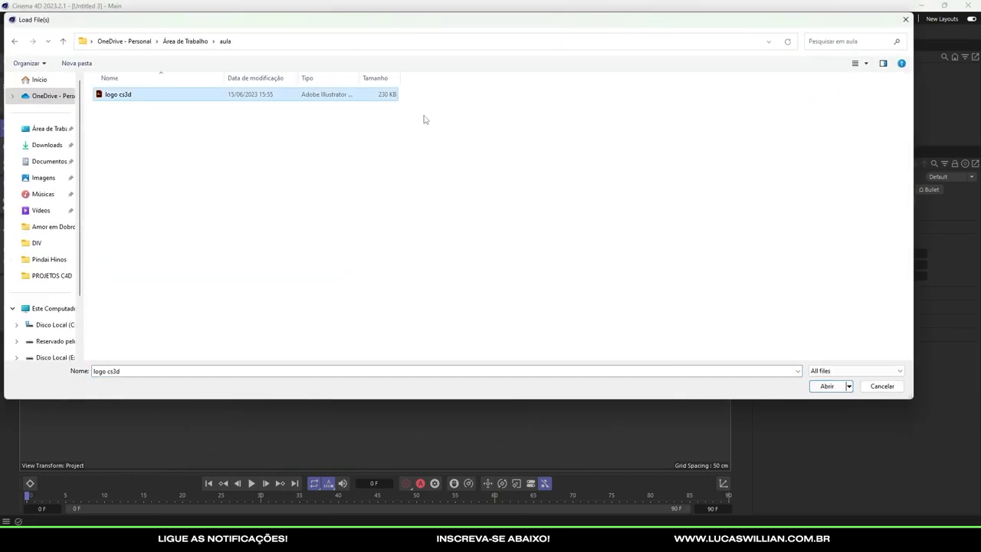
pyautogui.click(830, 386)
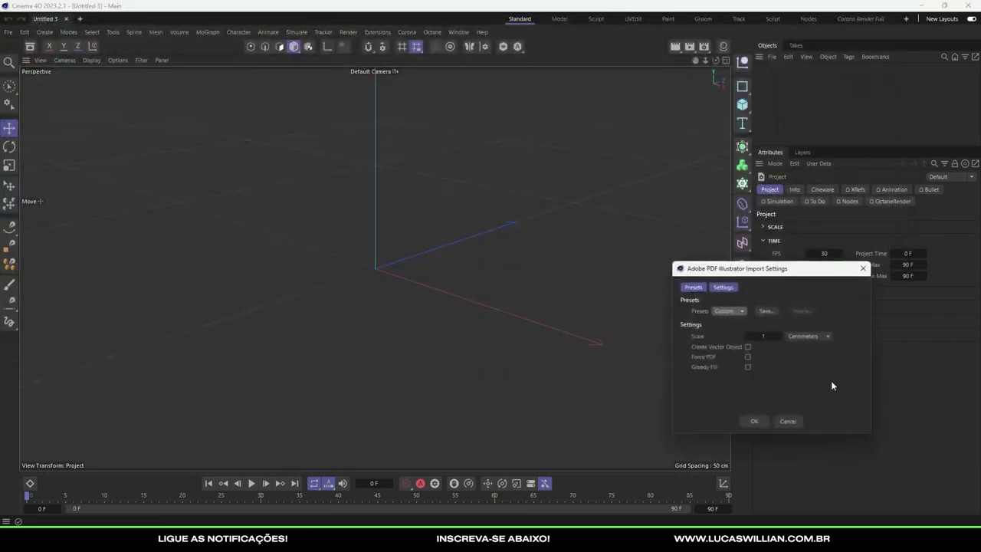
pyautogui.moveTo(725, 263)
pyautogui.mouseDown()
pyautogui.moveTo(268, 163)
pyautogui.moveTo(216, 172)
pyautogui.mouseUp()
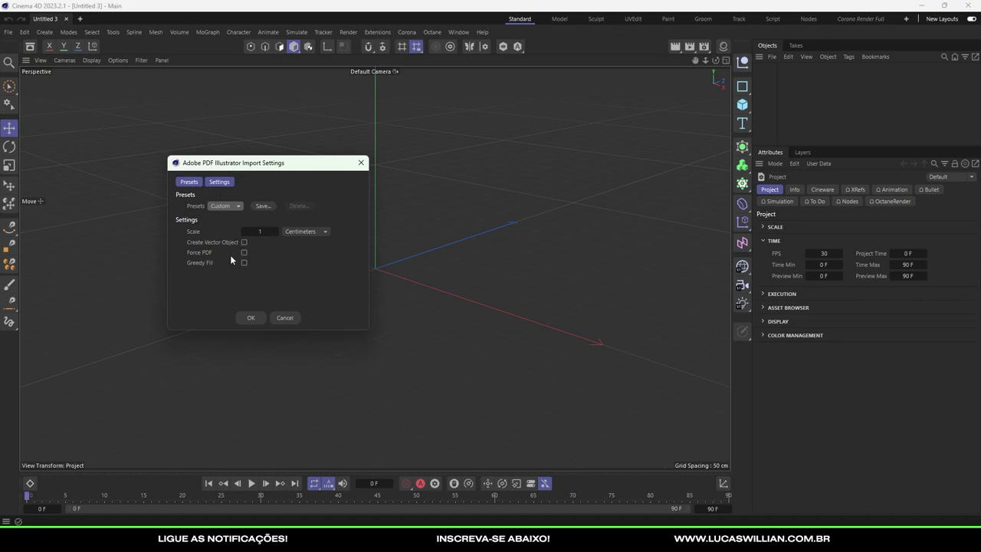
# Accept the default import settings and frame the imported logo in the viewport.
pyautogui.click(253, 318)
pyautogui.moveTo(416, 258)
pyautogui.keyDown('alt'); pyautogui.mouseDown()
pyautogui.moveTo(393, 278)
pyautogui.moveTo(367, 250)
pyautogui.moveTo(470, 203)
pyautogui.moveTo(368, 209)
pyautogui.moveTo(307, 198)
pyautogui.mouseUp(); pyautogui.keyUp('alt')
pyautogui.scroll(-5, 375, 241)
pyautogui.scroll(-3, 329, 209)
pyautogui.scroll(2, 308, 198)
pyautogui.scroll(-3, 314, 209)
pyautogui.scroll(-3, 311, 225)
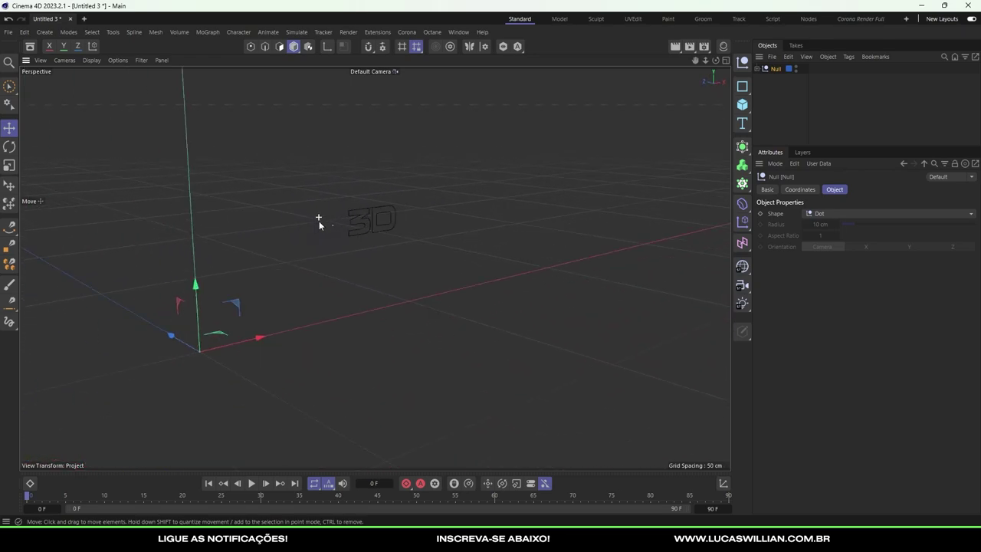
pyautogui.press('o')
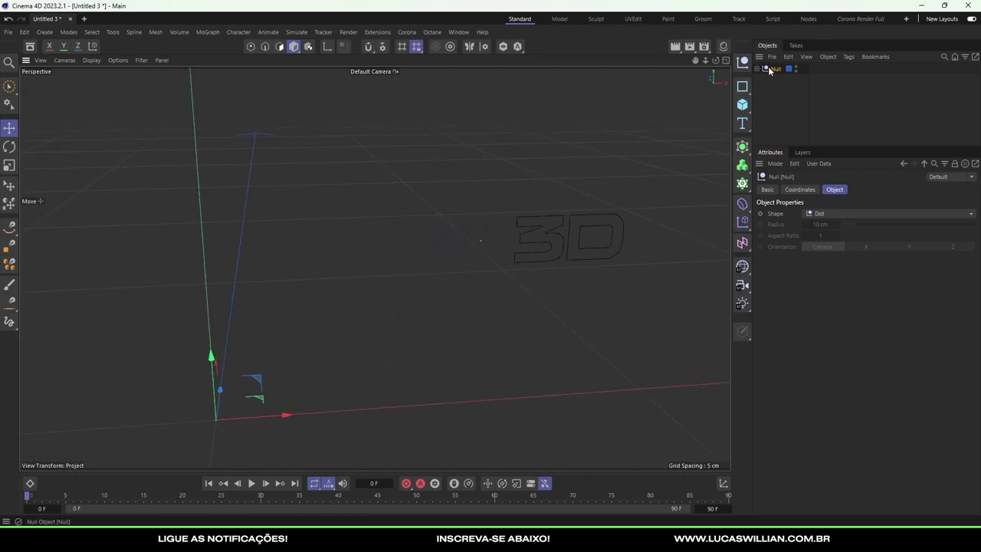
# Expand Null and Camada 1 to list the letter splines and frame the S spline.
pyautogui.click(758, 69)
pyautogui.click(764, 79)
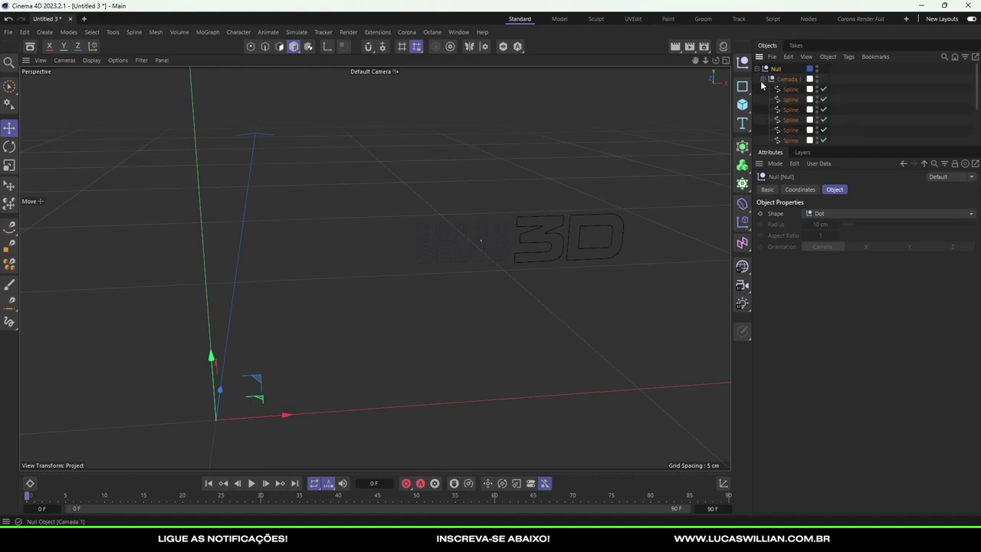
pyautogui.scroll(-2, 774, 94)
pyautogui.moveTo(848, 146); pyautogui.dragTo(848, 292)
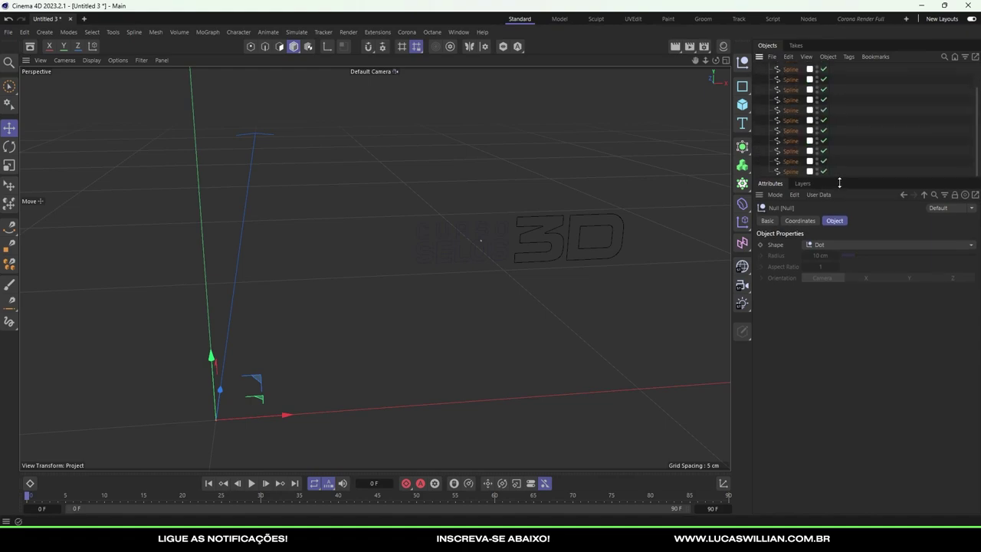
pyautogui.click(791, 201)
pyautogui.scroll(3, 416, 252)
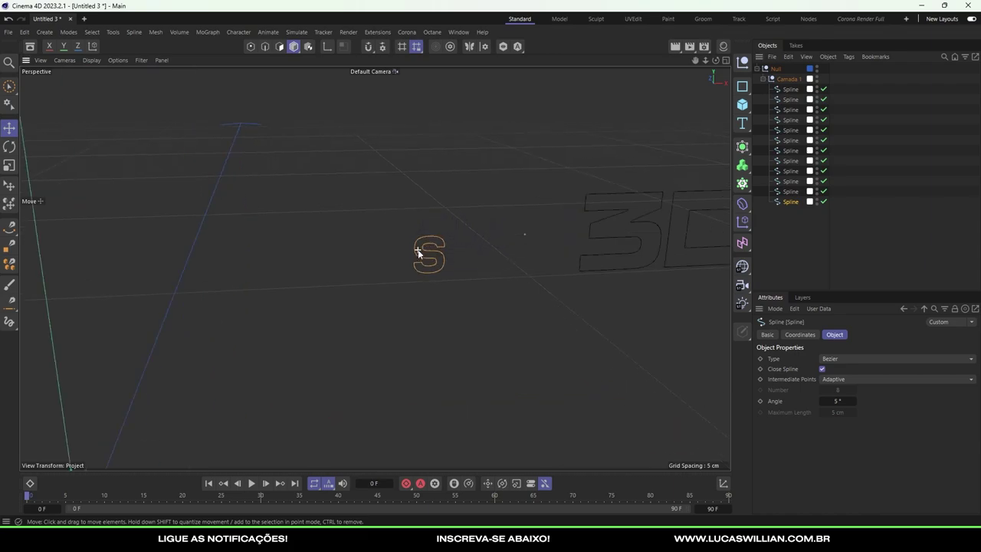
pyautogui.scroll(-1, 464, 259)
pyautogui.scroll(-1, 289, 247)
pyautogui.scroll(2, 323, 237)
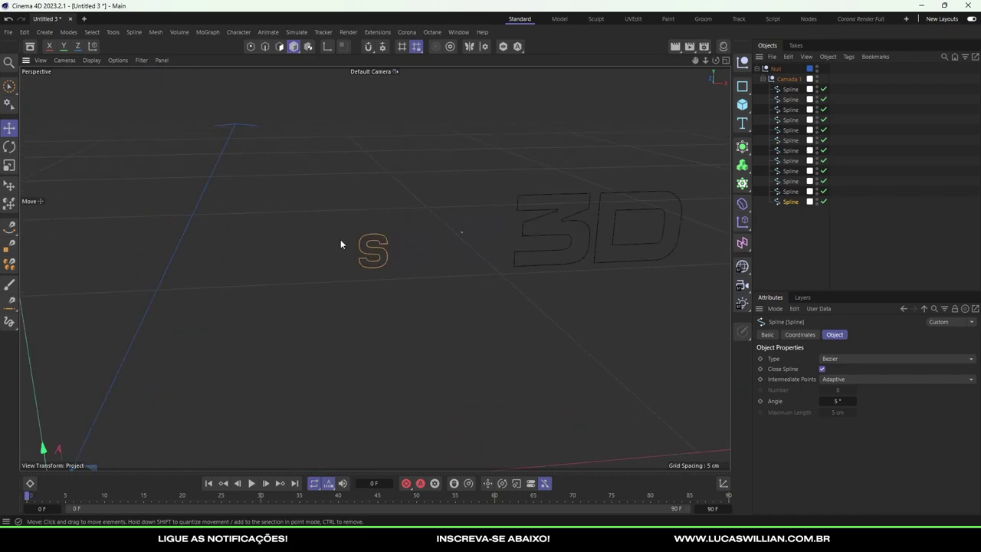
pyautogui.scroll(1, 341, 239)
pyautogui.click(383, 245)
pyautogui.click(435, 249)
pyautogui.press('o')
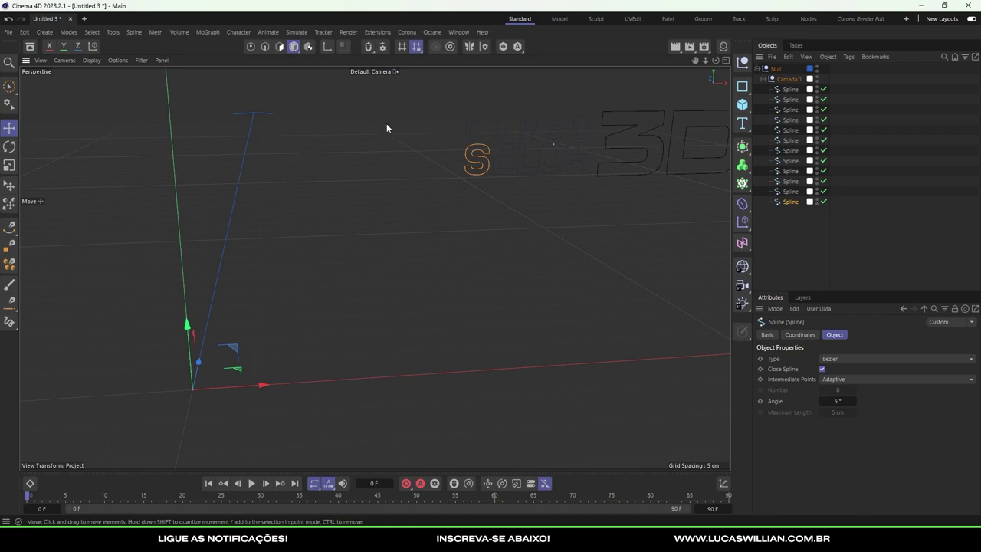
# Select all twelve letter splines and frame them together.
pyautogui.keyDown('shift'); pyautogui.click(788, 90); pyautogui.keyUp('shift')
pyautogui.press('o')
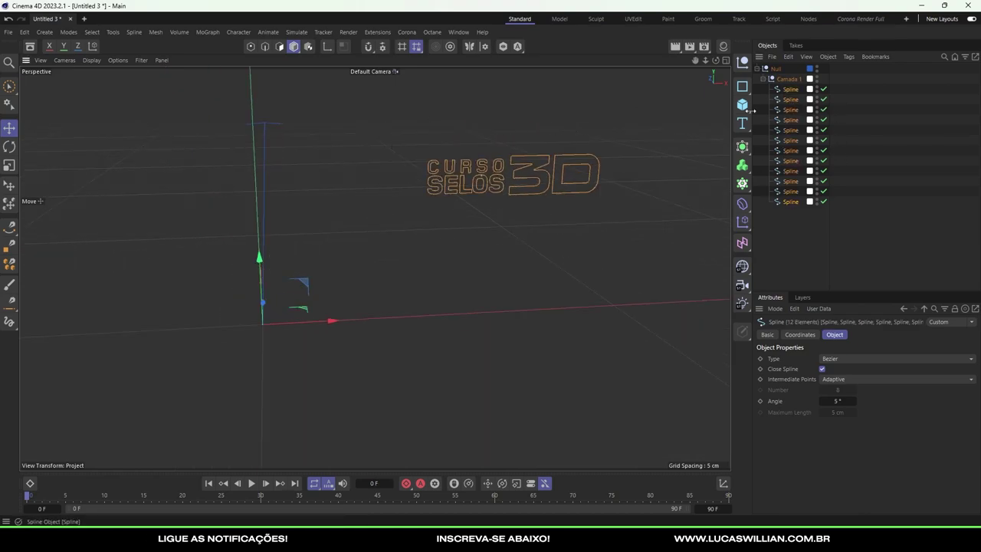
pyautogui.click(112, 32)
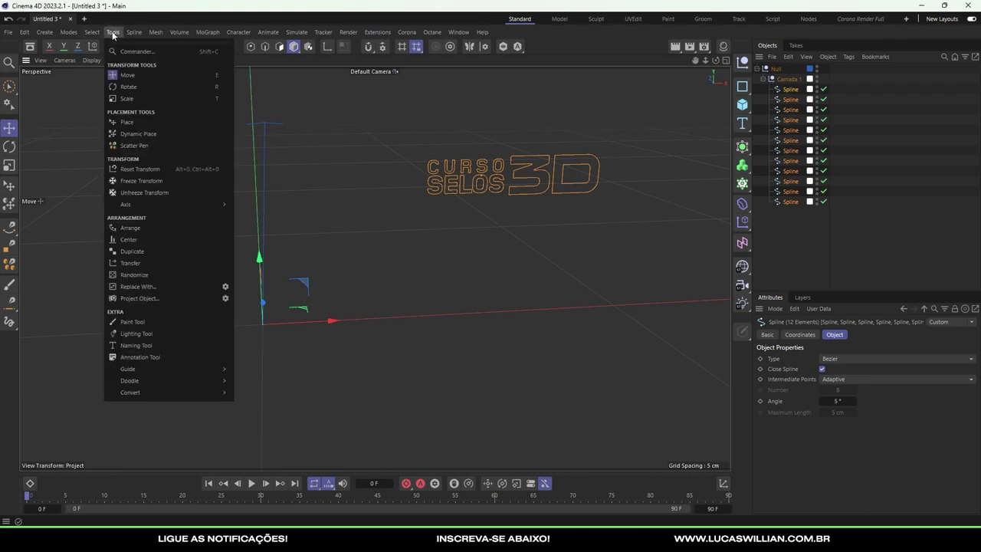
pyautogui.moveTo(130, 203)
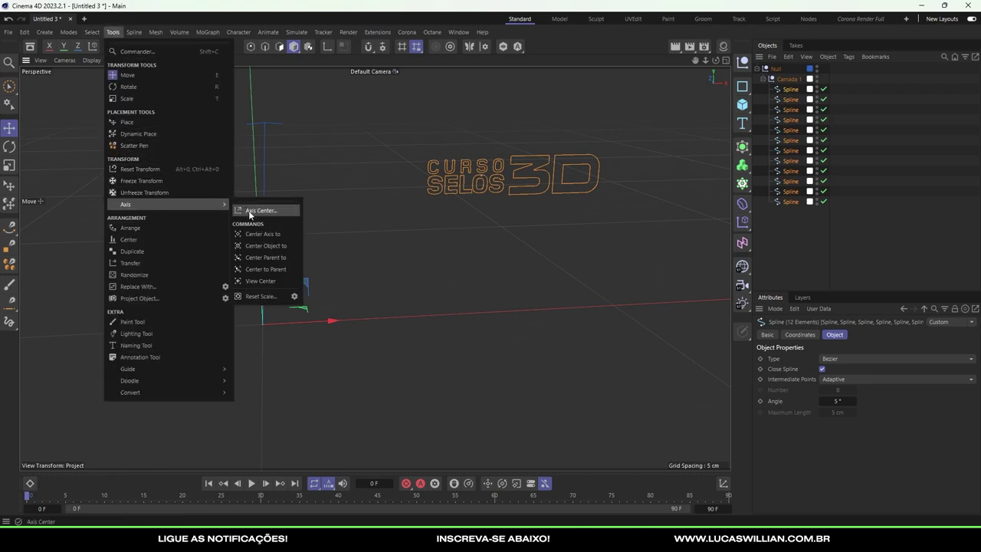
# Run Axis Center so each of the 12 letter splines has its axis on its letter.
pyautogui.click(249, 214)
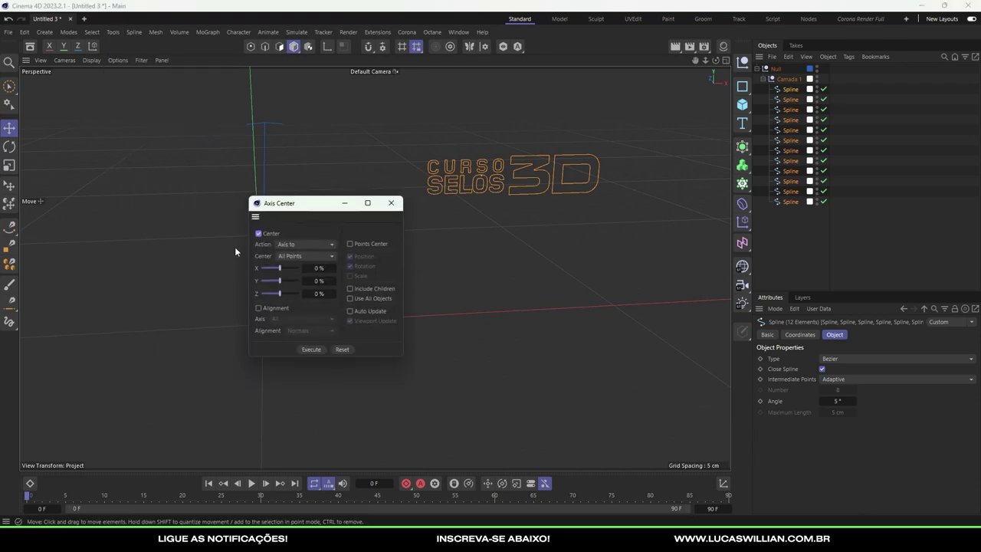
pyautogui.click(310, 349)
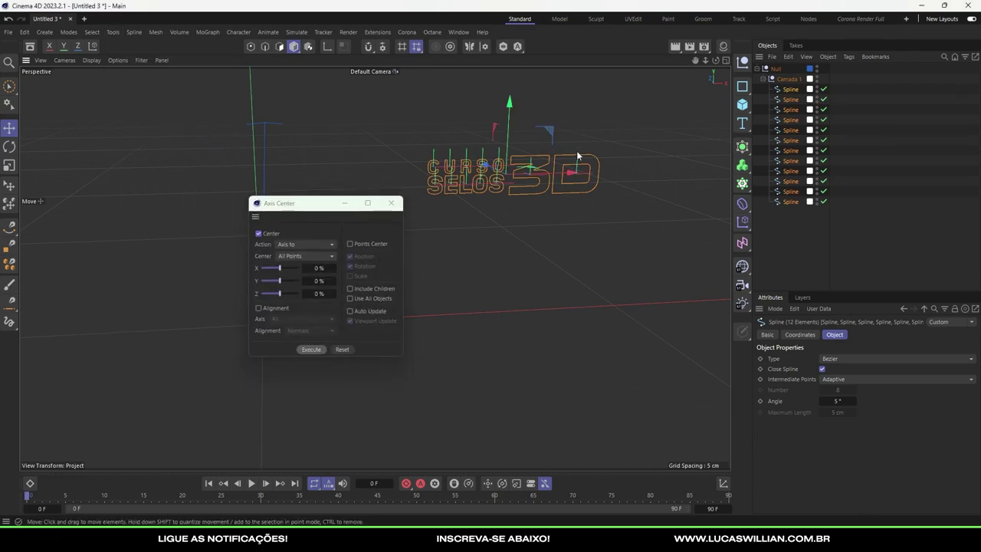
pyautogui.scroll(3, 576, 150)
pyautogui.scroll(2, 443, 182)
pyautogui.scroll(1, 443, 182)
pyautogui.scroll(2, 459, 203)
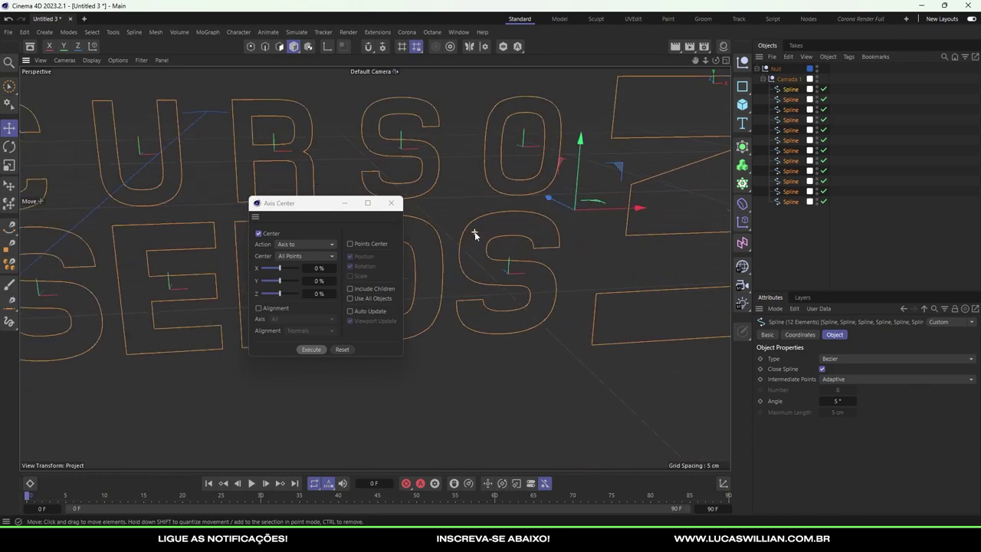
pyautogui.scroll(2, 477, 226)
pyautogui.scroll(2, 506, 260)
pyautogui.keyDown('alt'); pyautogui.moveTo(552, 271); pyautogui.dragTo(389, 222); pyautogui.keyUp('alt')
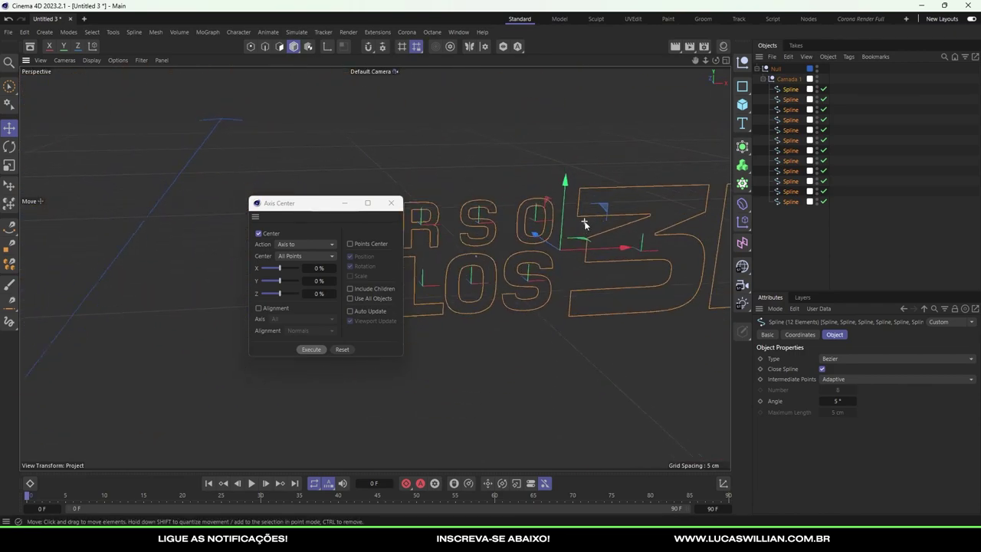
pyautogui.click(391, 204)
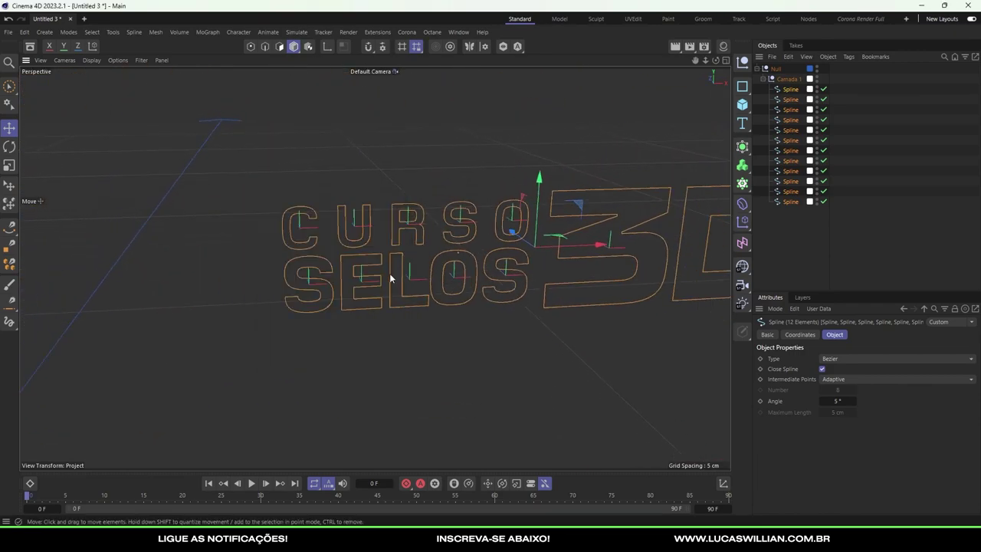
# Move Camada 1 out of the Null to top level and delete the Null.
pyautogui.click(790, 79)
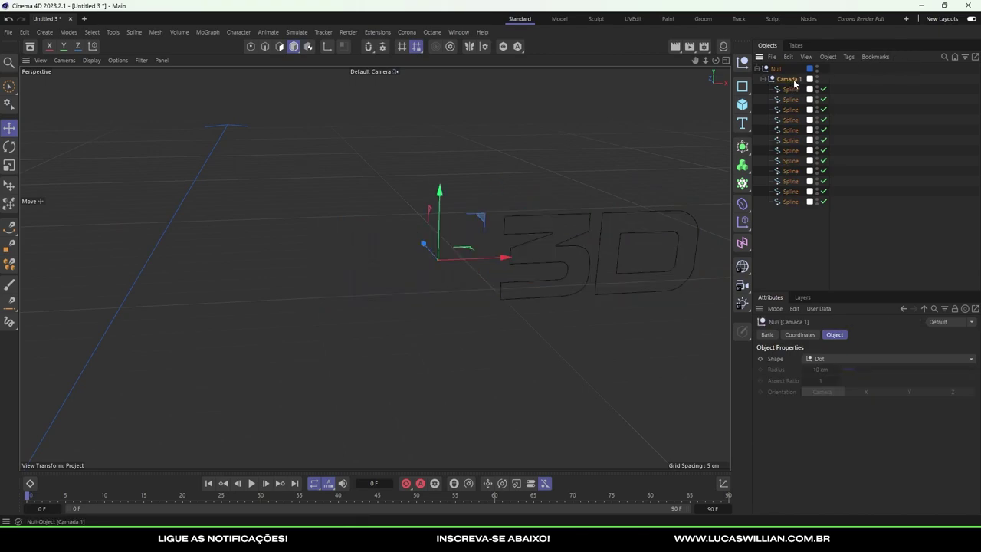
pyautogui.moveTo(774, 67); pyautogui.dragTo(775, 71)
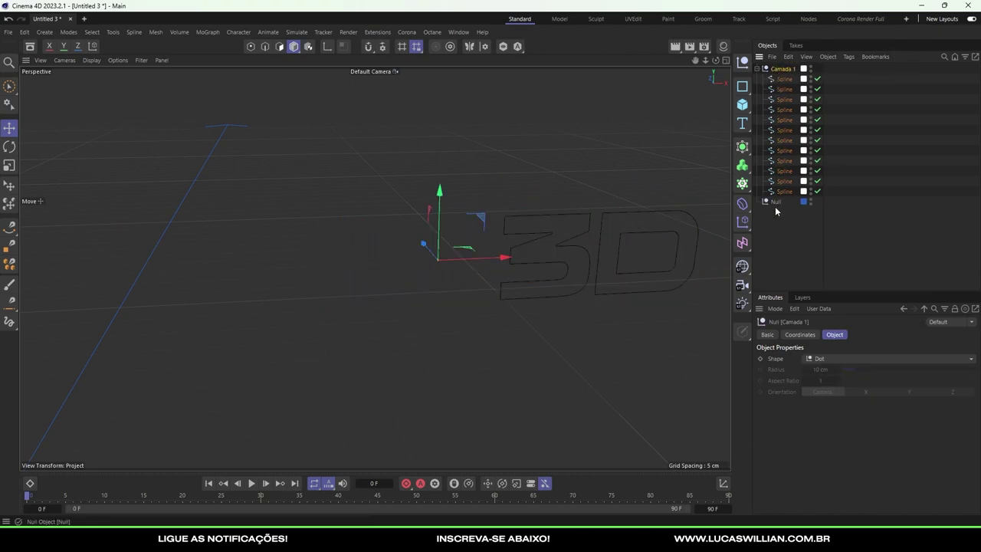
pyautogui.press('Delete')
pyautogui.click(782, 69)
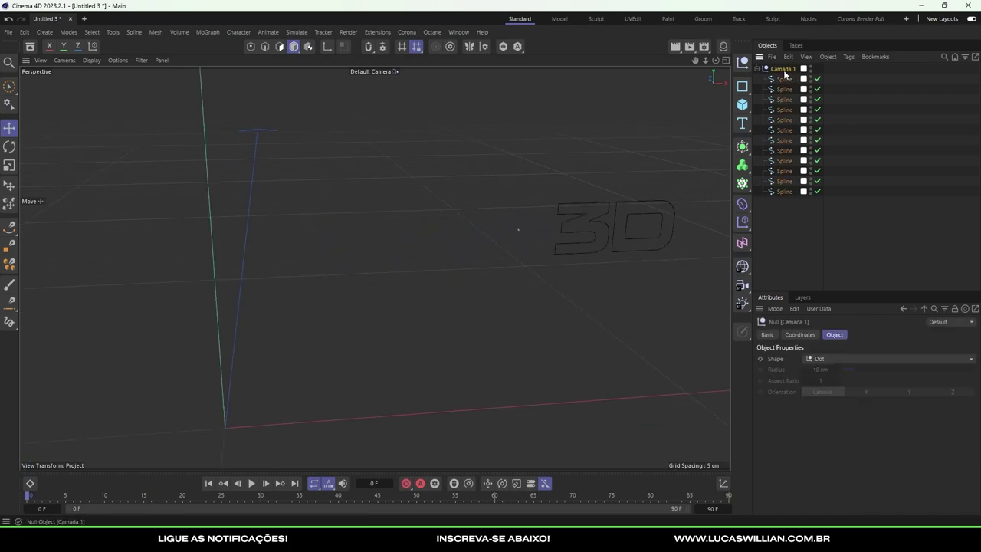
pyautogui.click(758, 69)
# Set Camada 1's X position to 0 cm in the Coordinates panel.
pyautogui.click(800, 335)
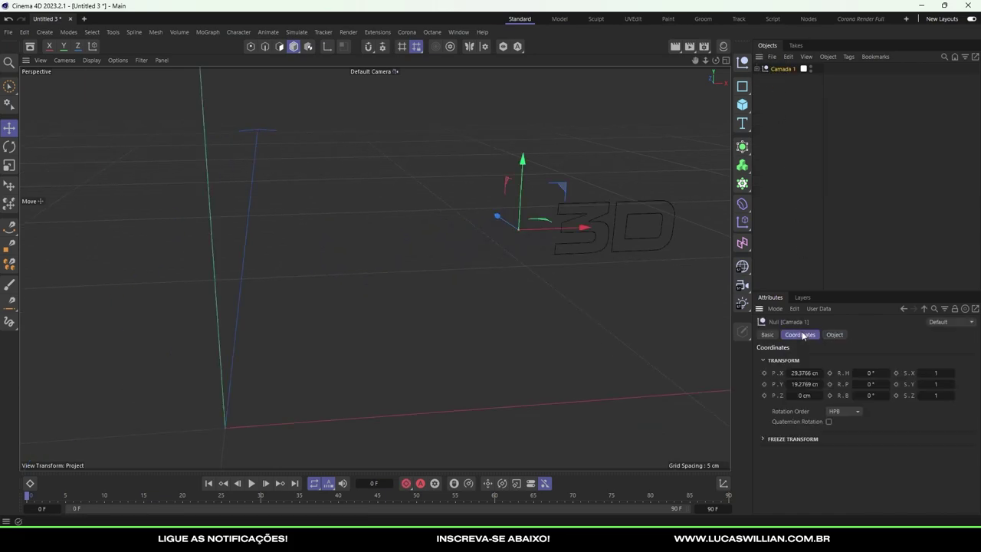
pyautogui.press('Tab')
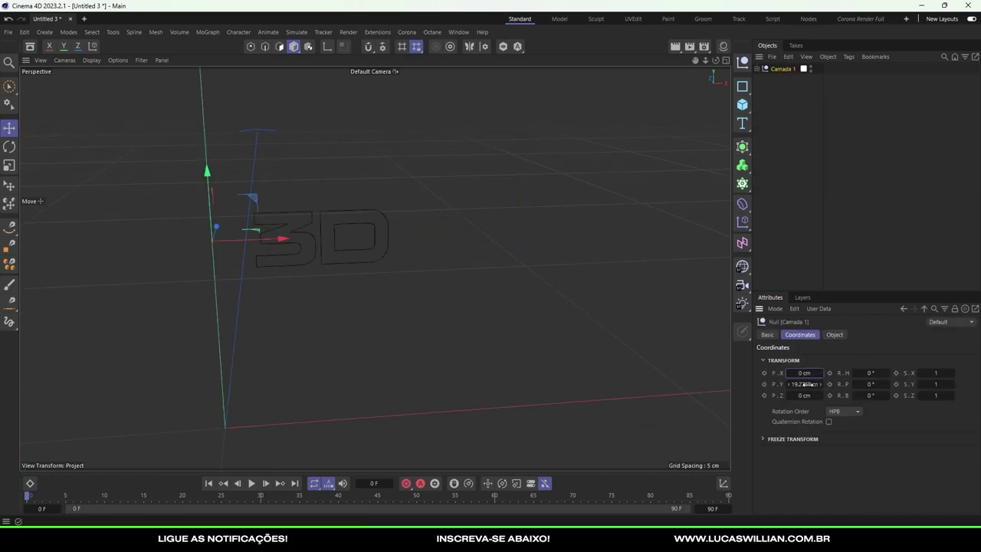
pyautogui.write('0')
pyautogui.press('Return')
pyautogui.moveTo(667, 248)
pyautogui.keyDown('alt'); pyautogui.mouseDown(button='middle')
pyautogui.moveTo(485, 183)
pyautogui.moveTo(441, 272)
pyautogui.mouseUp(button='middle'); pyautogui.keyUp('alt')
pyautogui.press('t')
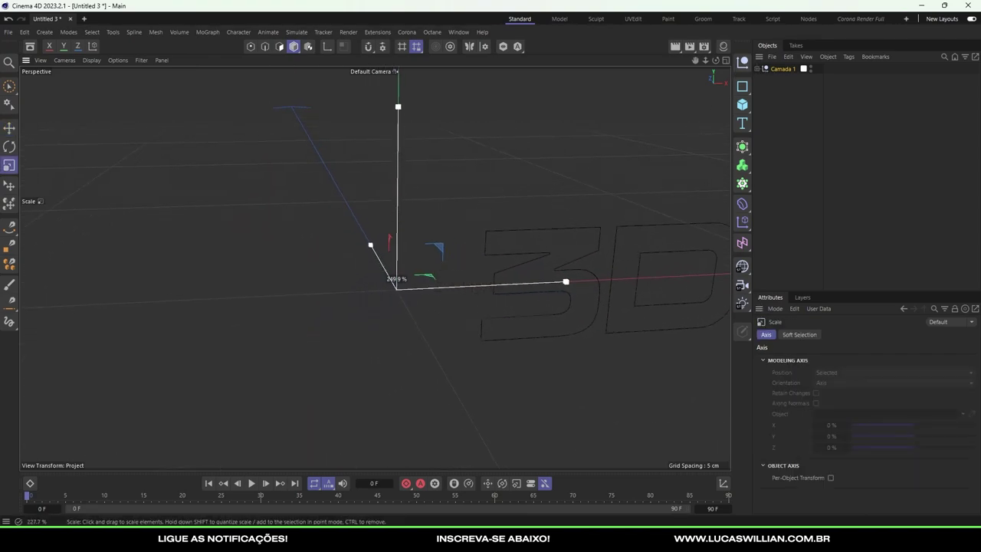
pyautogui.moveTo(510, 208); pyautogui.dragTo(427, 217)
pyautogui.scroll(-5, 427, 217)
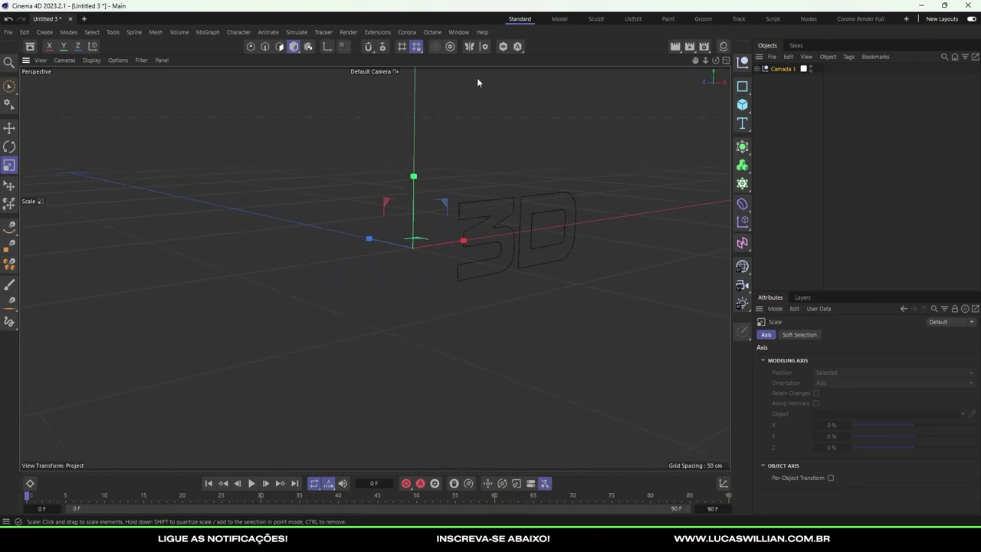
pyautogui.click(741, 104)
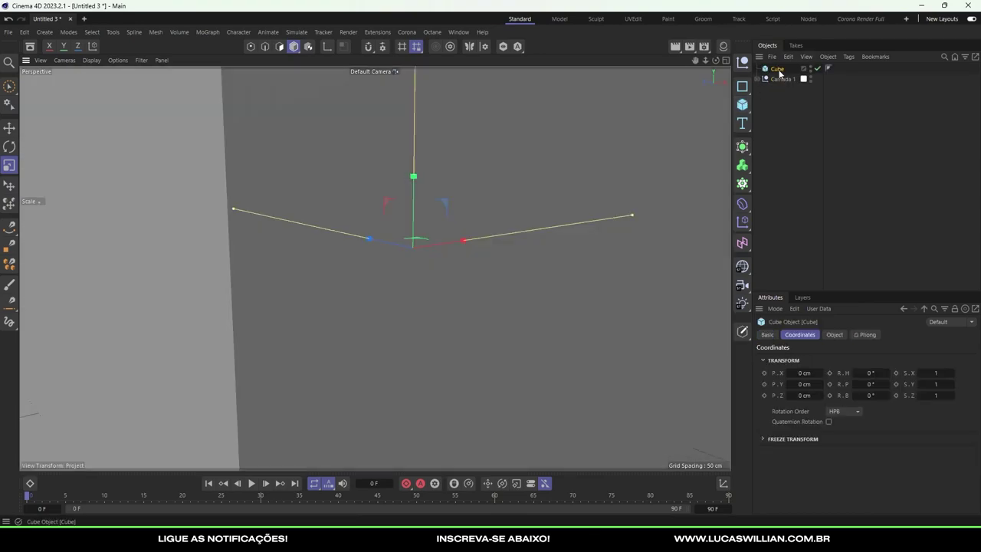
pyautogui.scroll(-8, 342, 350)
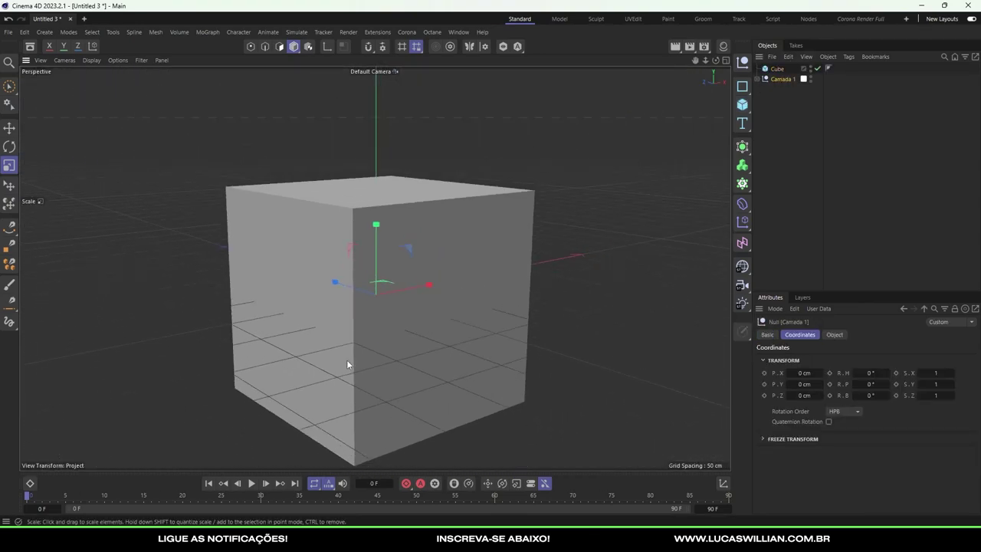
pyautogui.moveTo(346, 360)
pyautogui.mouseDown()
pyautogui.moveTo(399, 359)
pyautogui.moveTo(235, 335)
pyautogui.mouseUp()
pyautogui.click(776, 68)
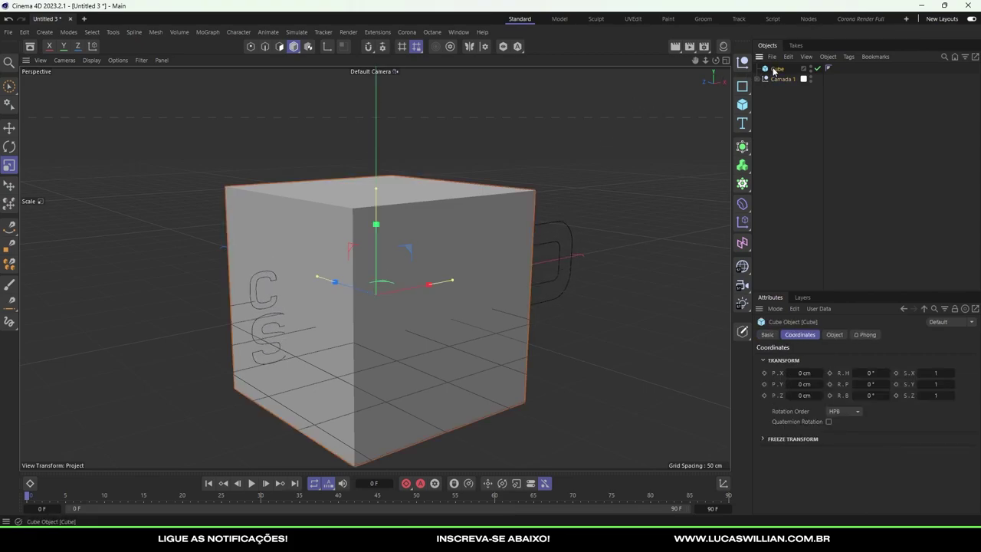
pyautogui.press('Delete')
# Brush-select the C, U, R, S, O letter splines and frame them in view.
pyautogui.scroll(3, 345, 260)
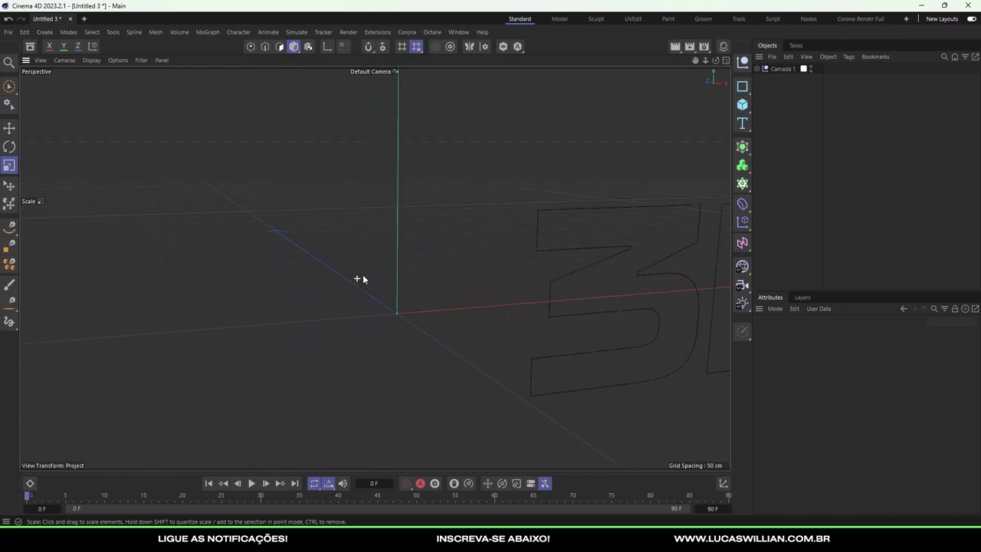
pyautogui.click(362, 267)
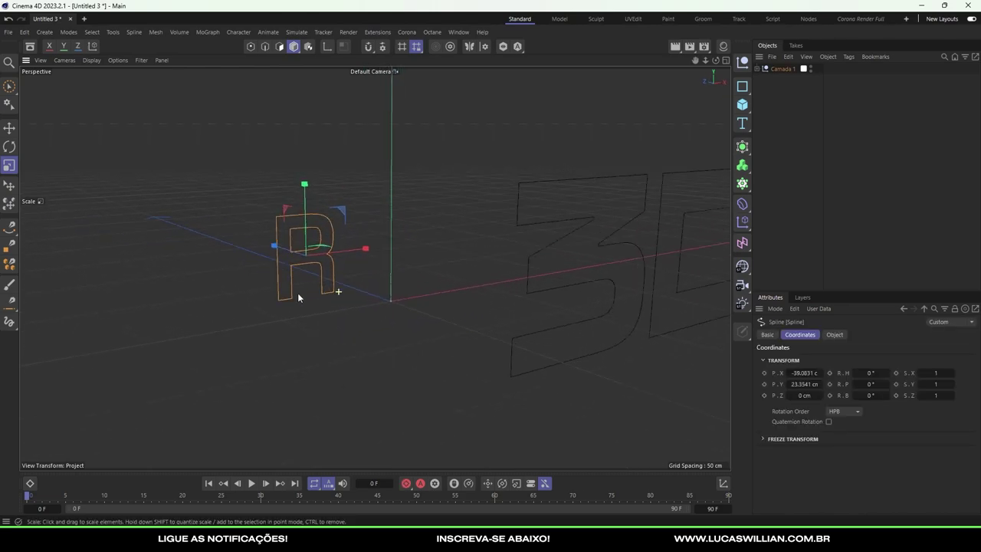
pyautogui.press('Delete')
pyautogui.hotkey('ctrl', 'z')
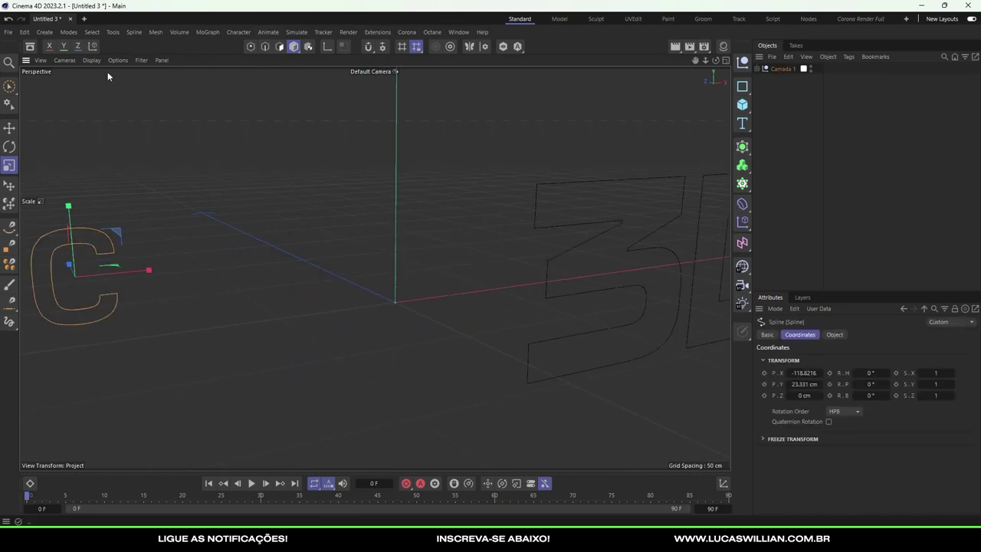
pyautogui.click(9, 86)
pyautogui.moveTo(104, 222); pyautogui.dragTo(469, 235)
pyautogui.press('o')
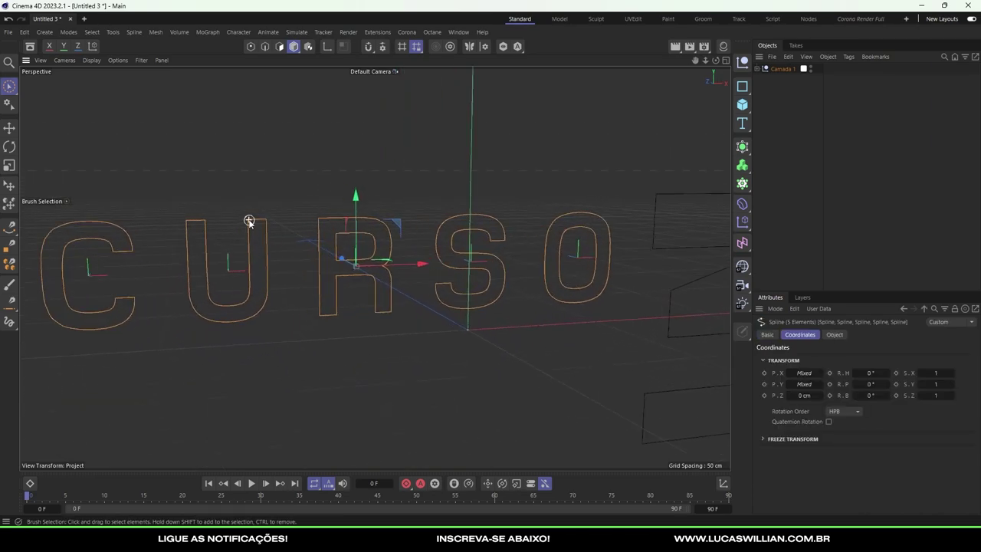
# Join the CURSO letters with Spline Union and centre the new spline's axis.
pyautogui.click(116, 32)
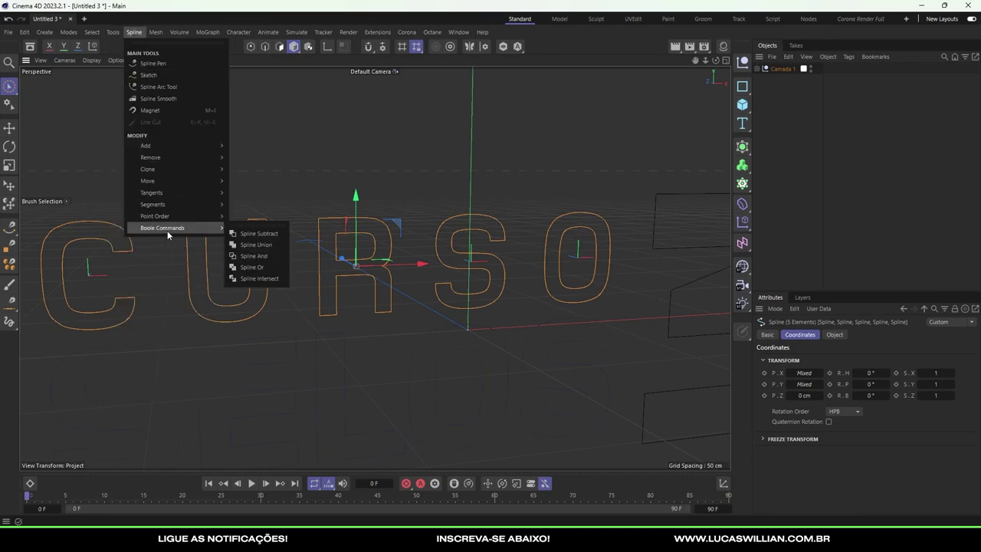
pyautogui.moveTo(162, 228)
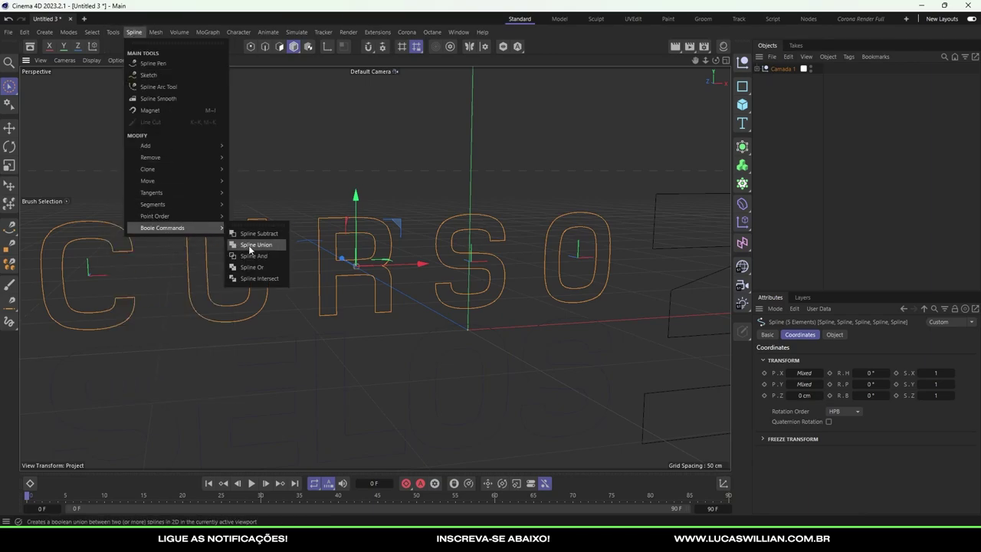
pyautogui.click(249, 245)
pyautogui.scroll(-2, 317, 253)
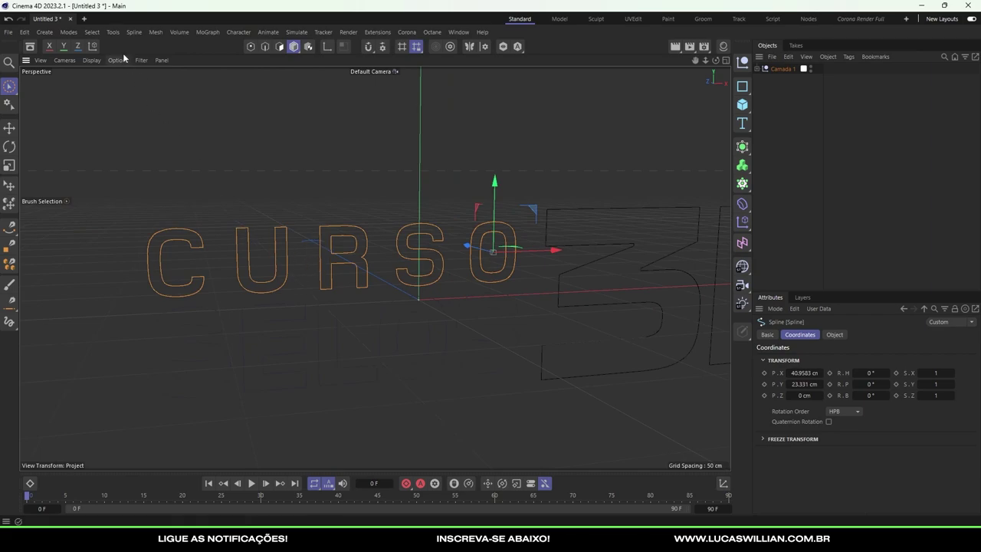
pyautogui.click(106, 32)
pyautogui.moveTo(125, 203)
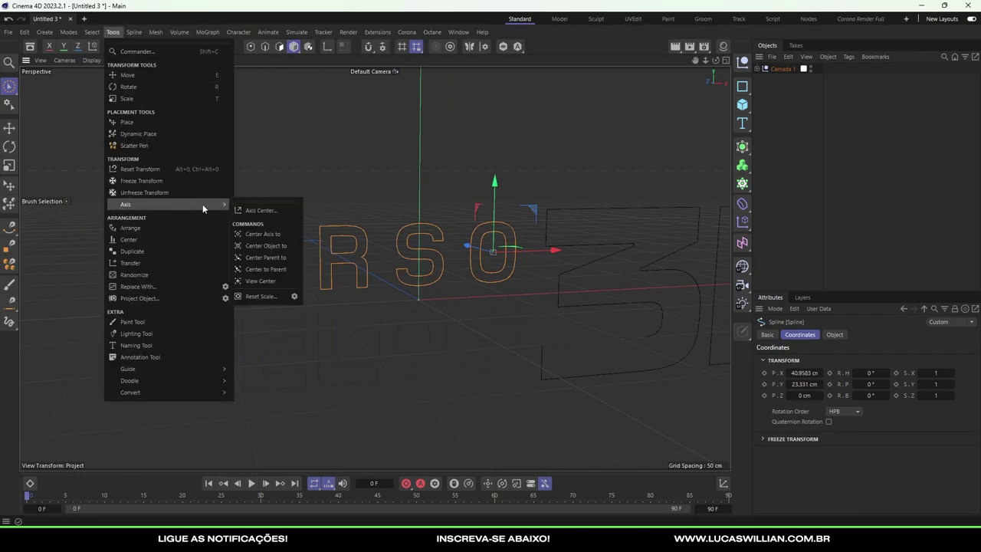
pyautogui.click(264, 215)
pyautogui.click(324, 353)
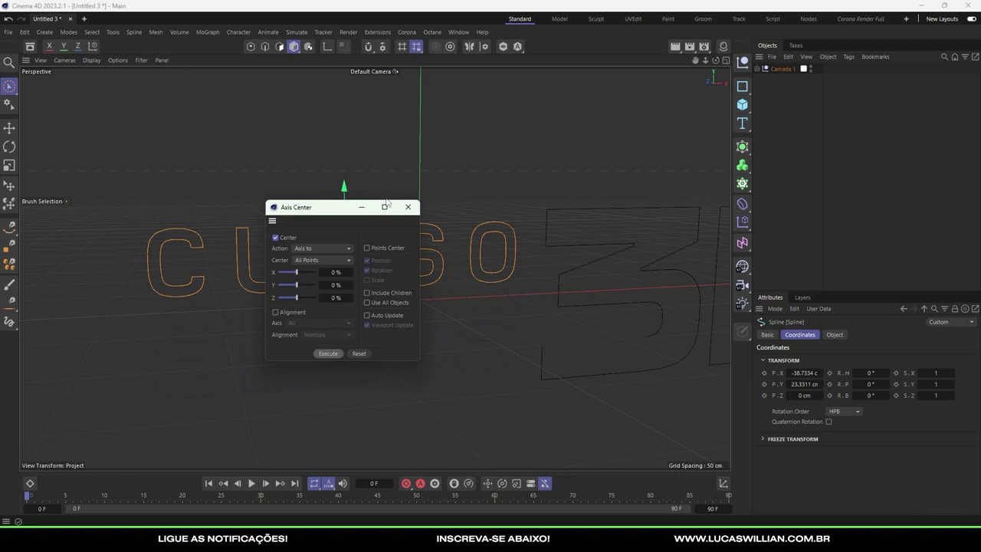
pyautogui.click(406, 206)
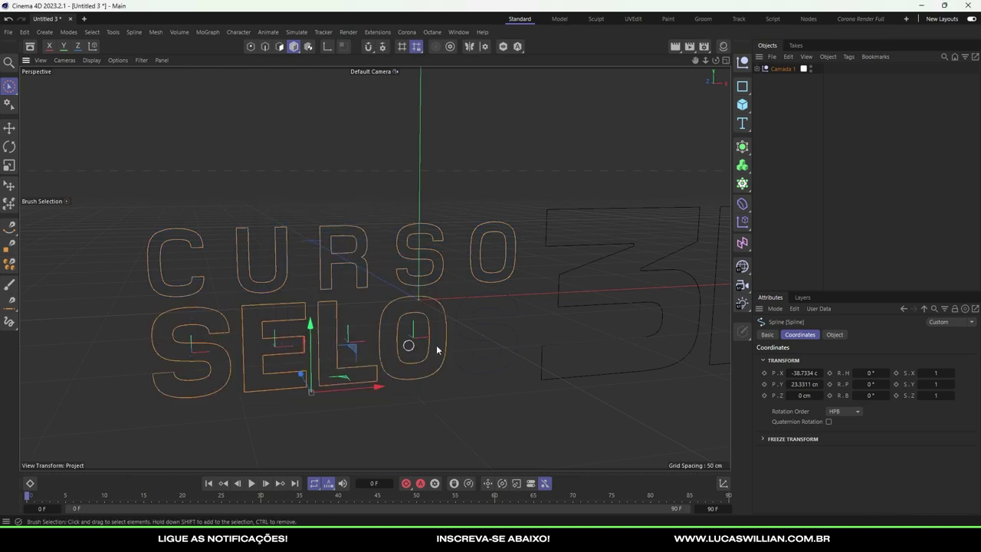
# Join the SELOS letters into one spline with Spline Union.
pyautogui.click(122, 32)
pyautogui.moveTo(162, 228)
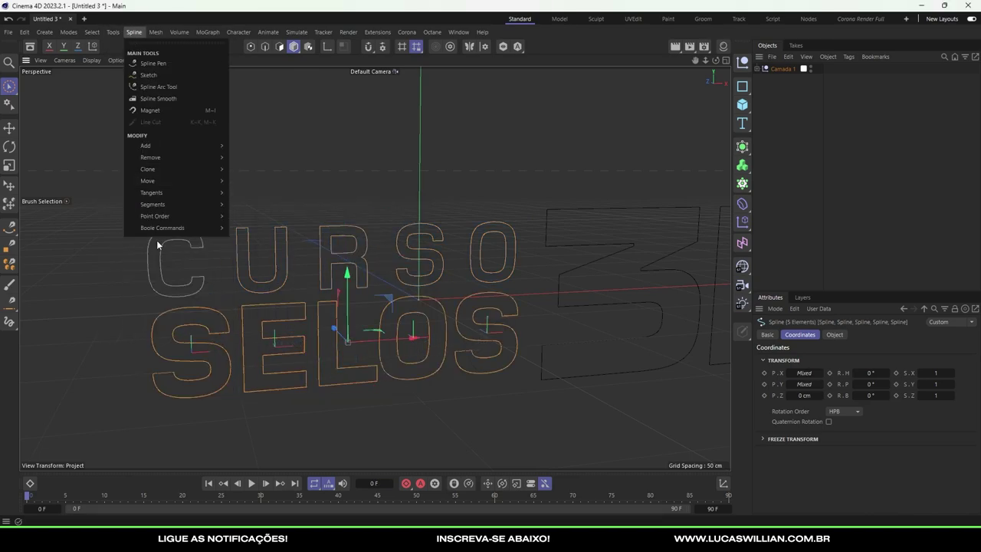
pyautogui.click(256, 244)
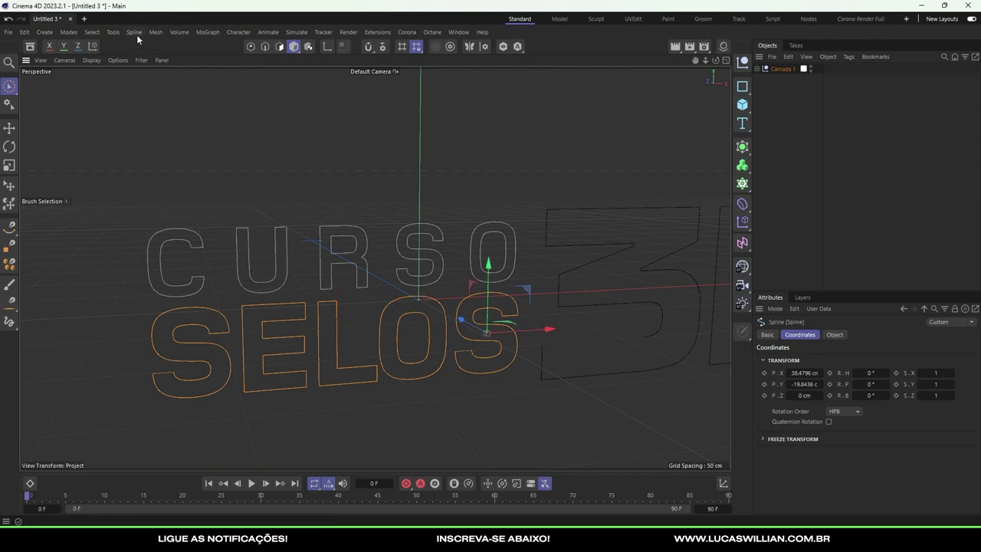
pyautogui.click(111, 32)
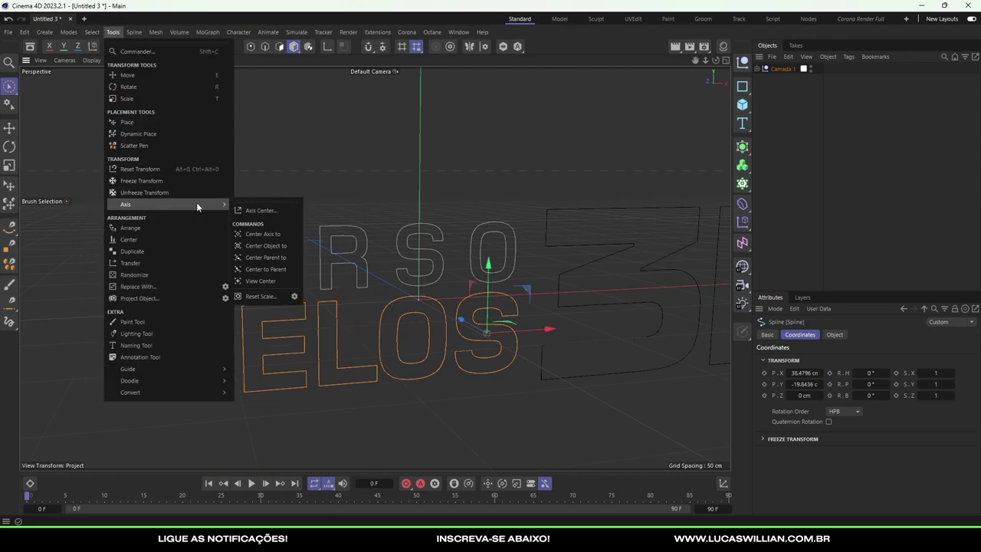
pyautogui.click(261, 205)
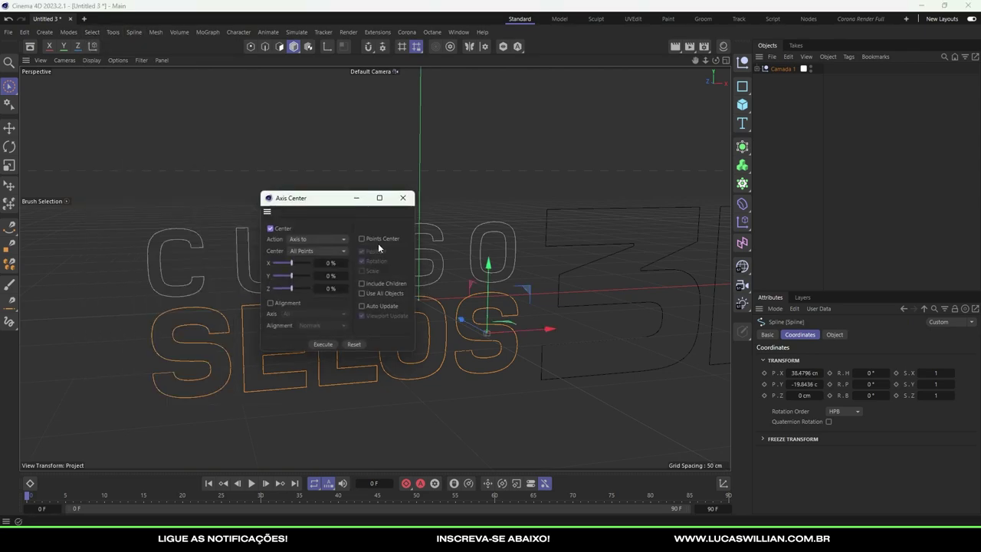
# Centre the axis on the joined SELOS spline.
pyautogui.click(325, 345)
pyautogui.click(403, 198)
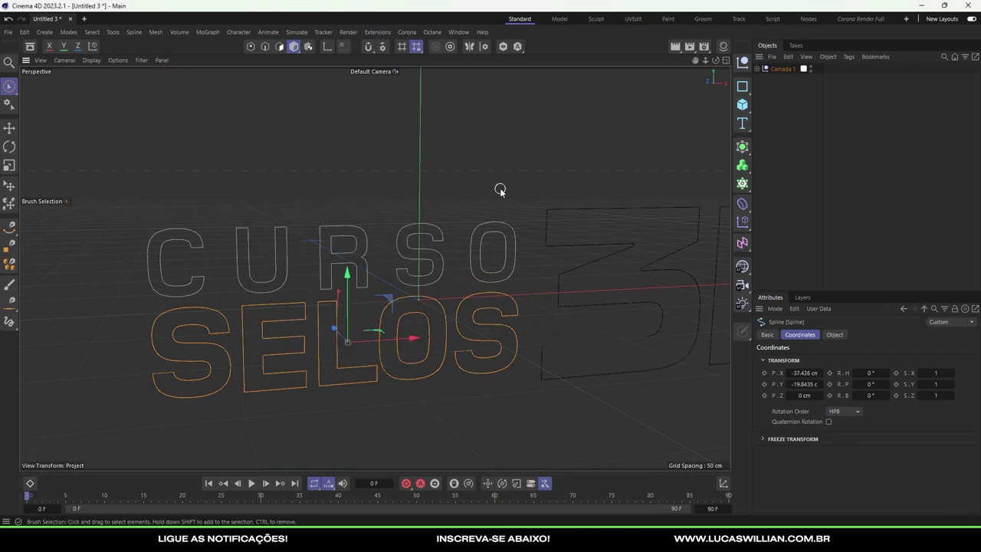
pyautogui.scroll(-2, 500, 190)
# Join the 3 and D outlines with Spline Union and centre the resulting spline's axis.
pyautogui.click(593, 221)
pyautogui.click(593, 231)
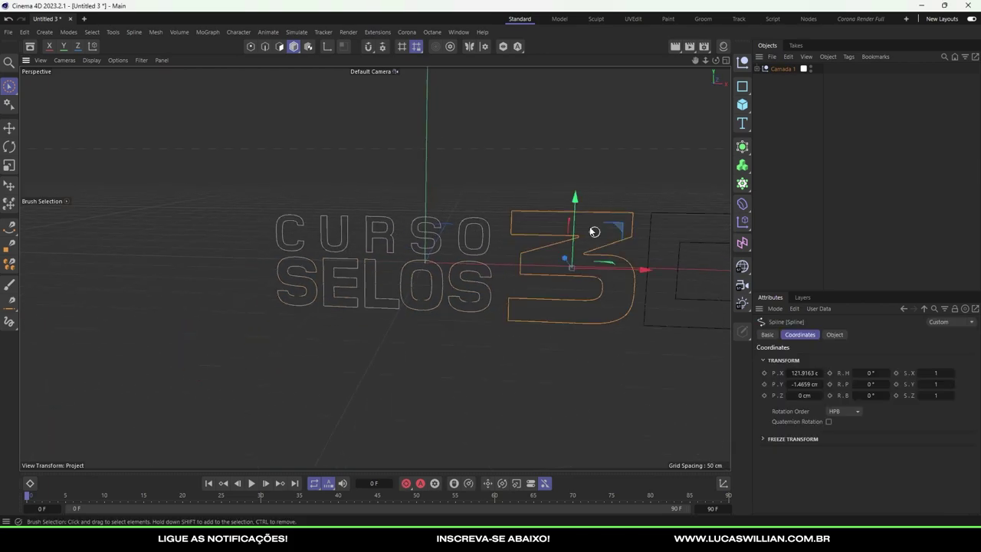
pyautogui.scroll(1, 669, 208)
pyautogui.click(657, 225)
pyautogui.click(562, 208)
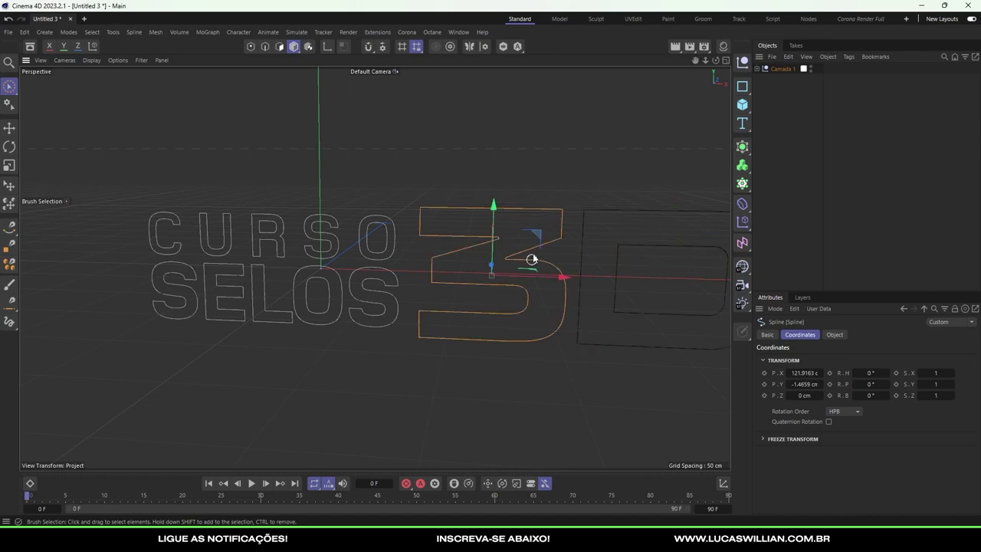
pyautogui.keyDown('shift'); pyautogui.click(626, 235); pyautogui.keyUp('shift')
pyautogui.click(120, 31)
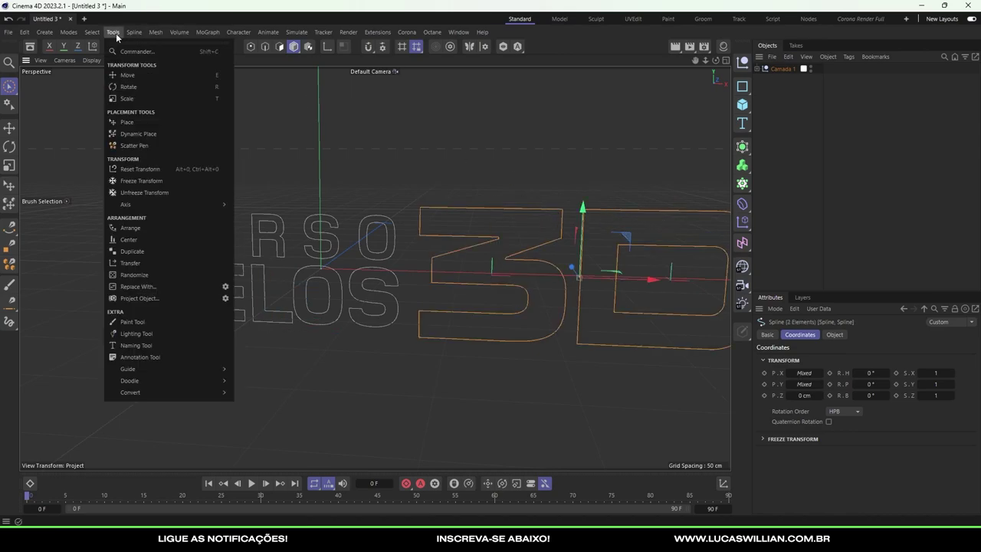
pyautogui.moveTo(163, 228)
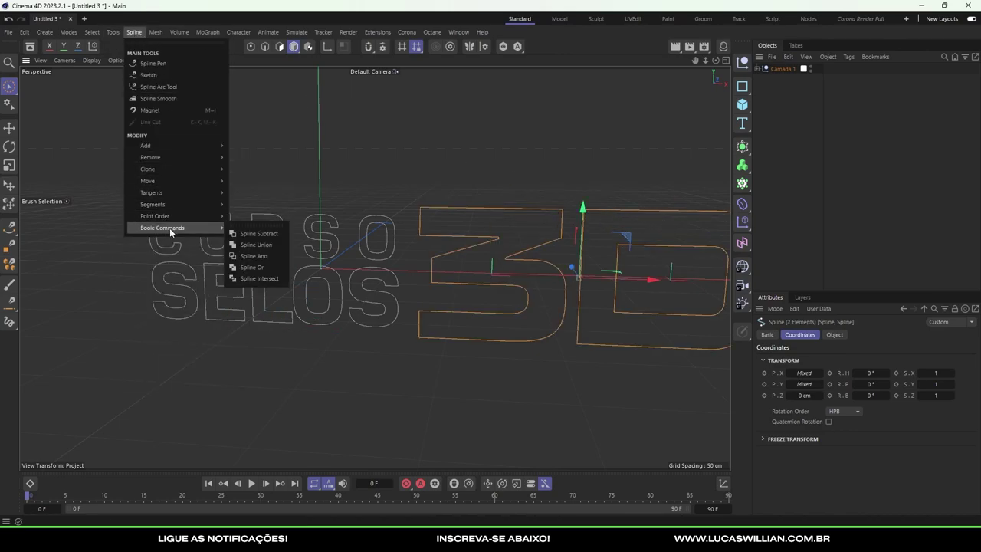
pyautogui.click(266, 248)
pyautogui.click(114, 32)
pyautogui.moveTo(126, 204)
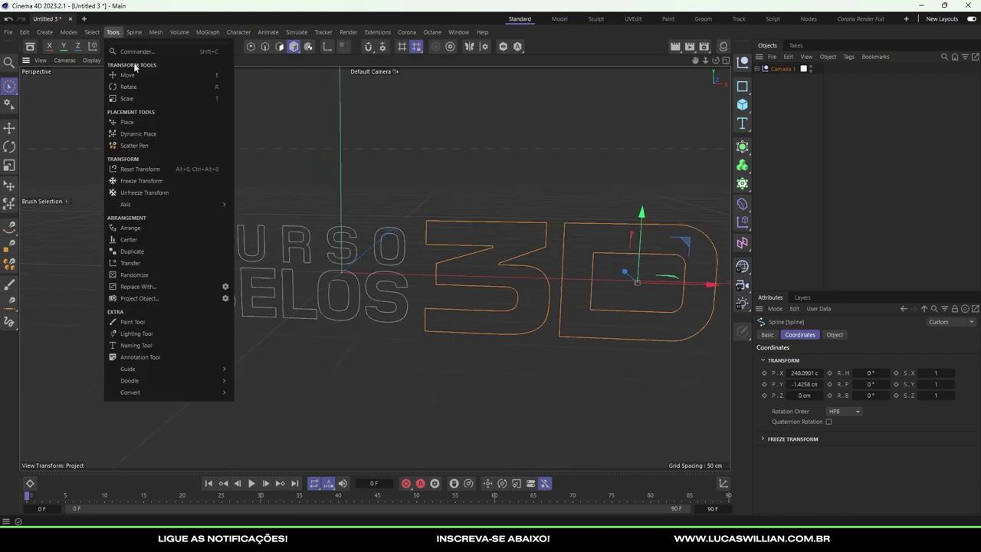
pyautogui.click(255, 209)
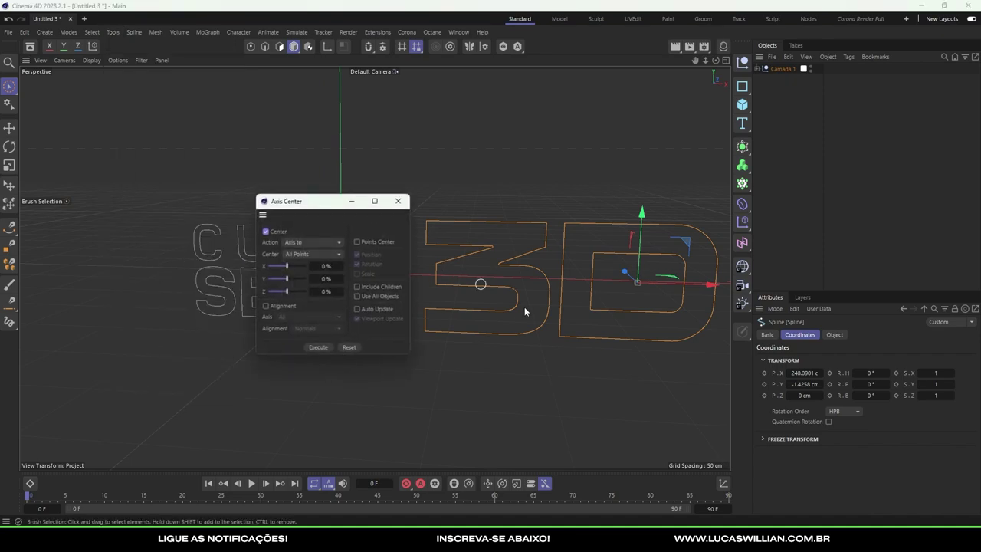
pyautogui.click(315, 347)
pyautogui.click(398, 200)
# Orbit around the CURSO SELOS 3D text and select only the CURSO spline.
pyautogui.scroll(-2, 407, 299)
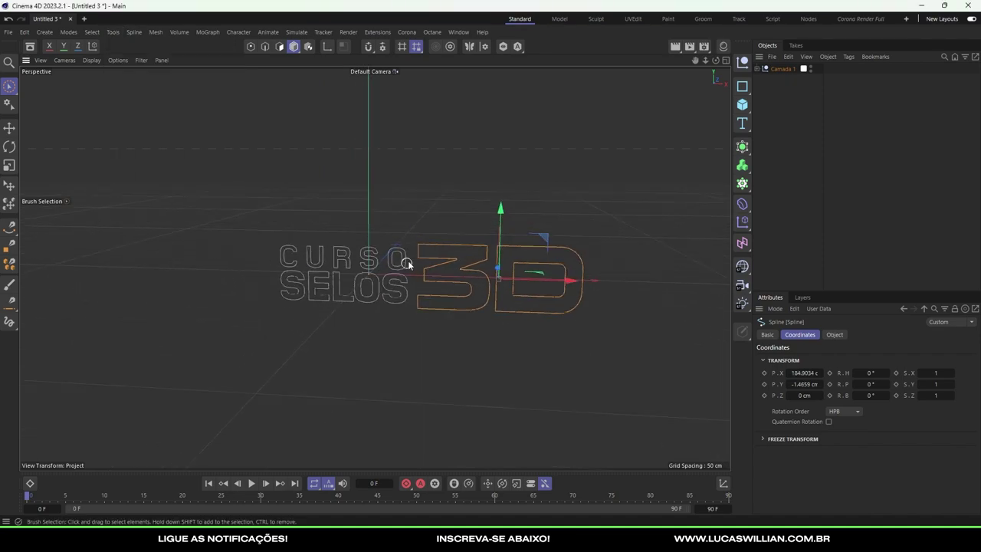
pyautogui.moveTo(406, 263)
pyautogui.keyDown('alt'); pyautogui.mouseDown()
pyautogui.moveTo(366, 262)
pyautogui.moveTo(440, 245)
pyautogui.mouseUp(); pyautogui.keyUp('alt')
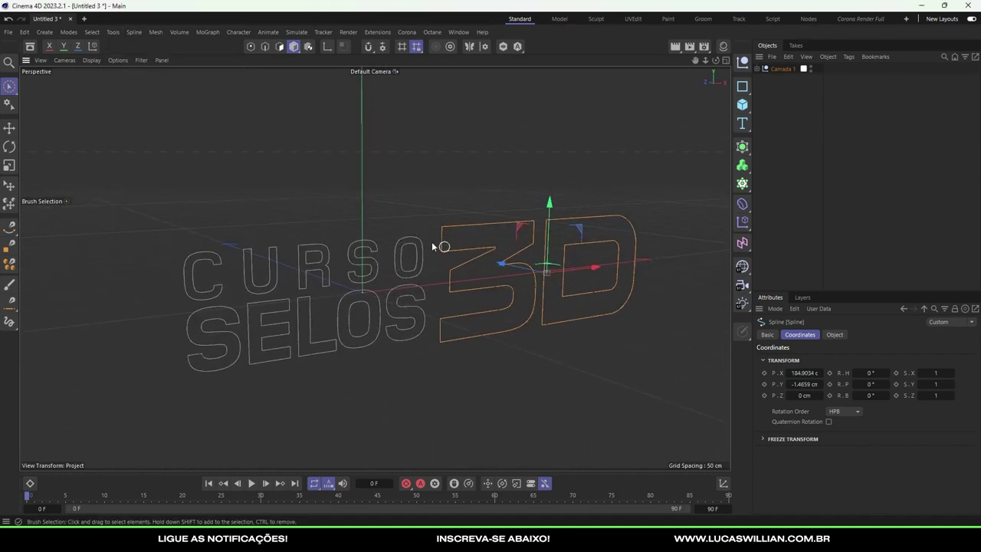
pyautogui.keyDown('shift'); pyautogui.click(387, 277); pyautogui.keyUp('shift')
pyautogui.click(344, 281)
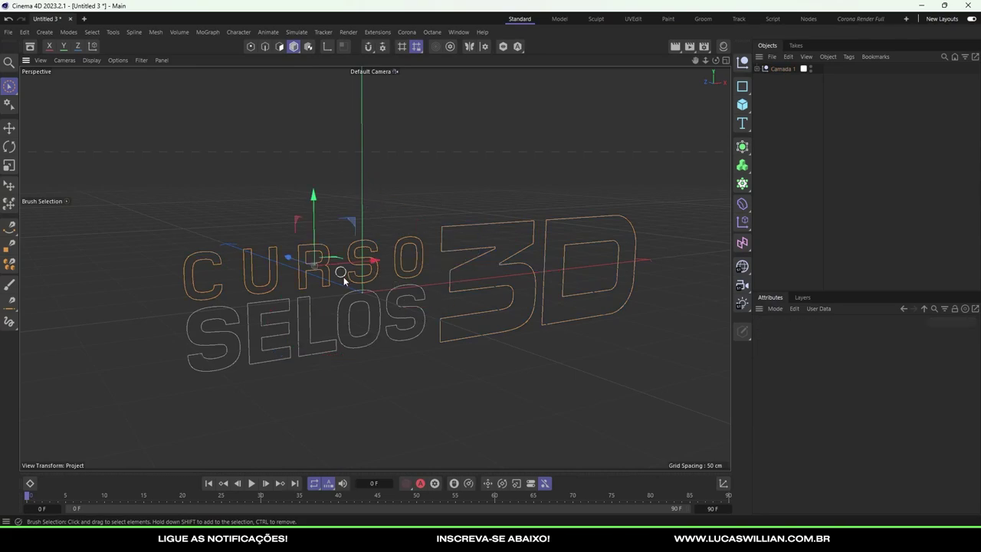
# Select all three logo splines and wrap each in its own Extrude generator (Extrude, Extrude.1, Extrude.2).
pyautogui.keyDown('shift'); pyautogui.moveTo(320, 289); pyautogui.dragTo(635, 236); pyautogui.keyUp('shift')
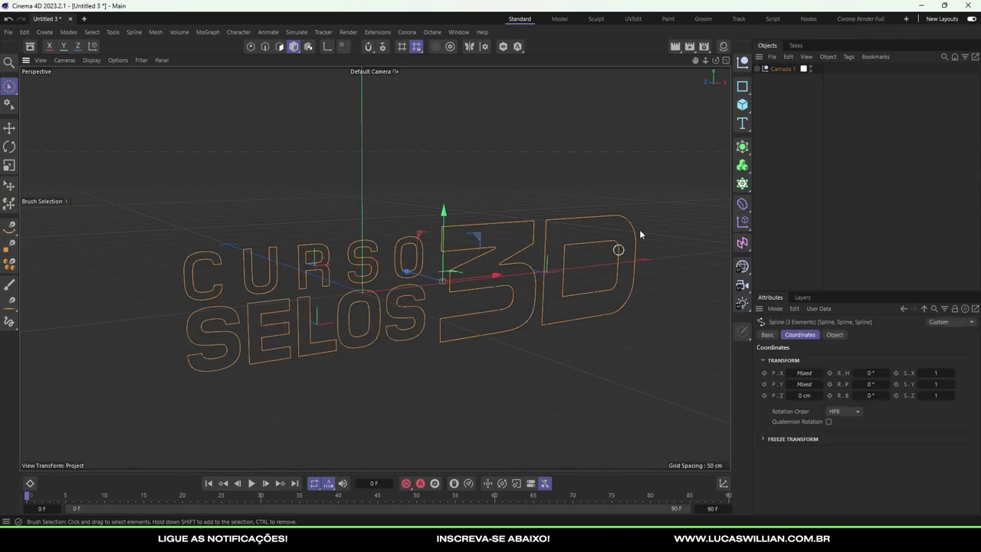
pyautogui.click(765, 69)
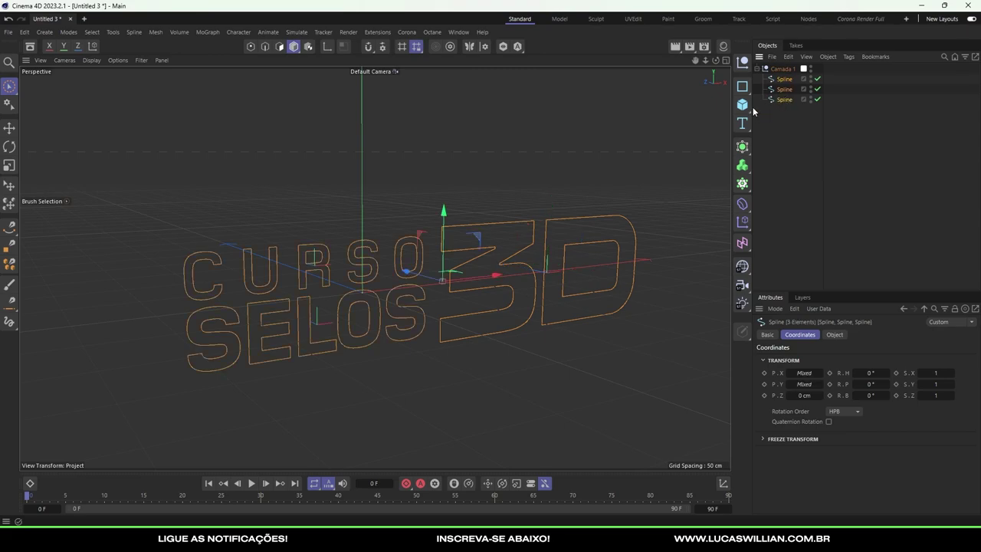
pyautogui.click(742, 147)
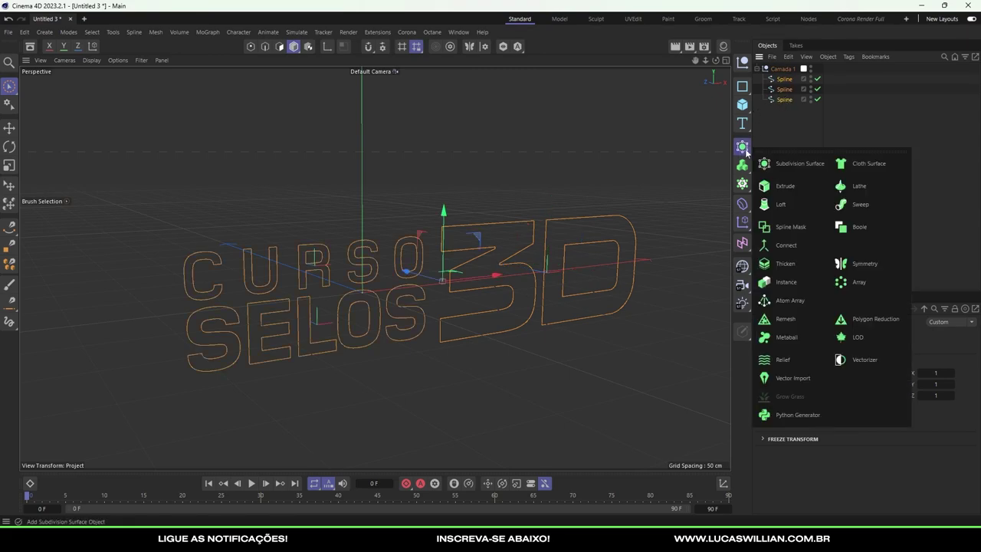
pyautogui.click(744, 148)
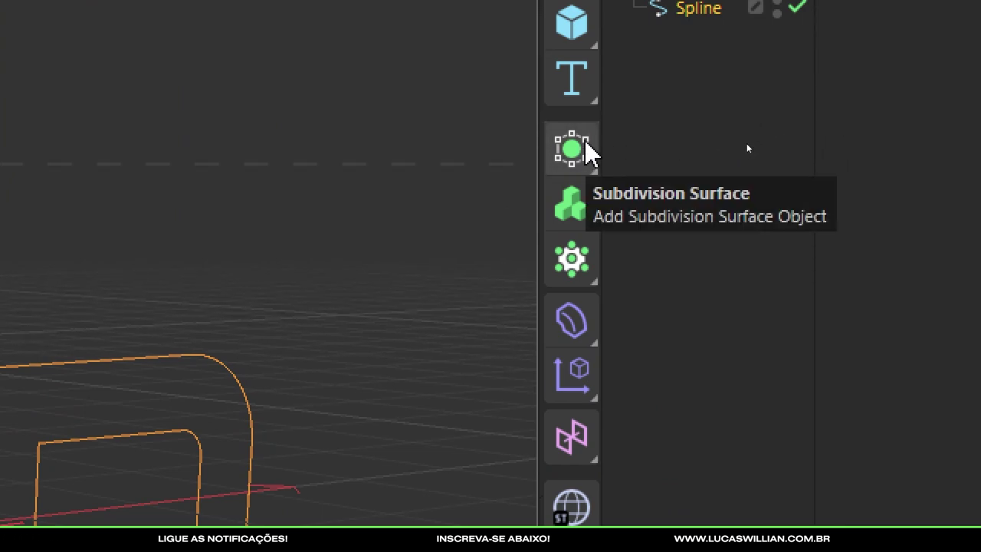
pyautogui.click(586, 146)
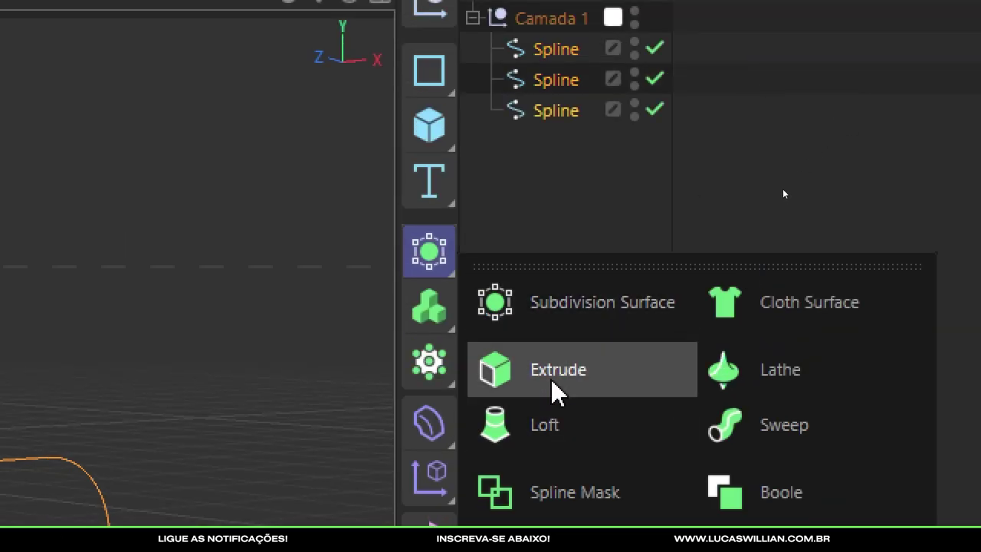
pyautogui.keyDown('alt'); pyautogui.click(556, 379); pyautogui.keyUp('alt')
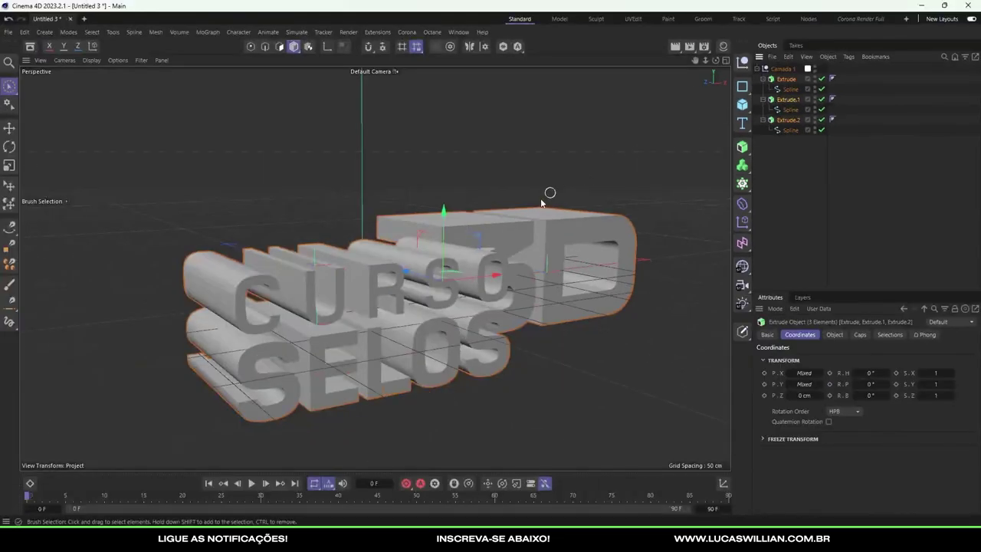
# Set the Offset of all three Extrude objects to 18 cm.
pyautogui.moveTo(547, 192)
pyautogui.keyDown('alt'); pyautogui.mouseDown()
pyautogui.moveTo(584, 228)
pyautogui.moveTo(377, 257)
pyautogui.moveTo(429, 245)
pyautogui.mouseUp(); pyautogui.keyUp('alt')
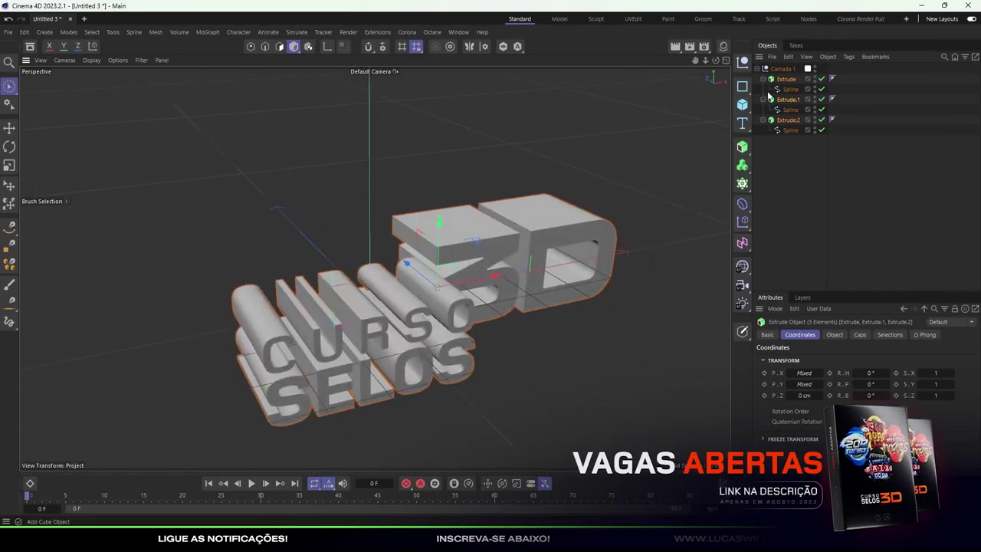
pyautogui.click(833, 334)
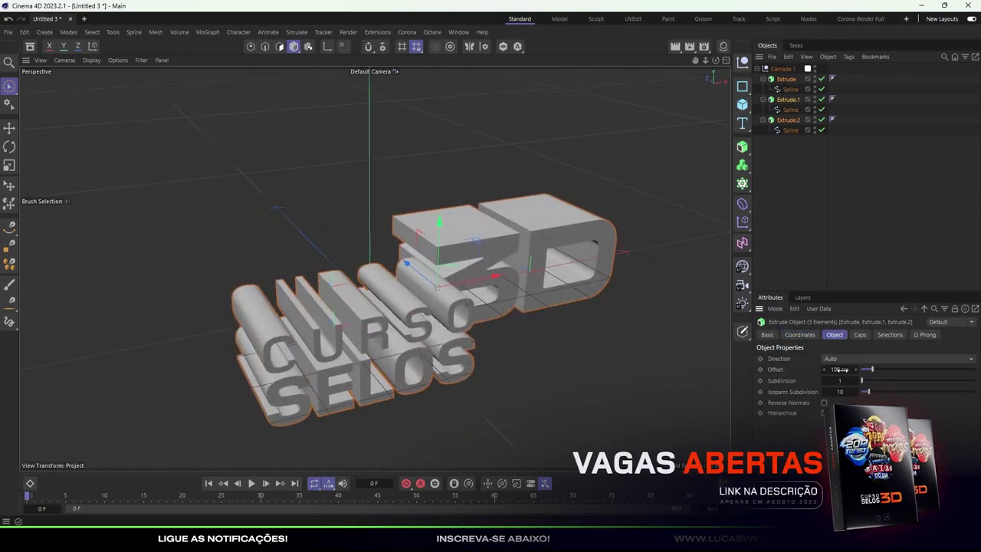
pyautogui.moveTo(842, 369)
pyautogui.mouseDown()
pyautogui.moveTo(812, 369)
pyautogui.moveTo(835, 369)
pyautogui.mouseUp()
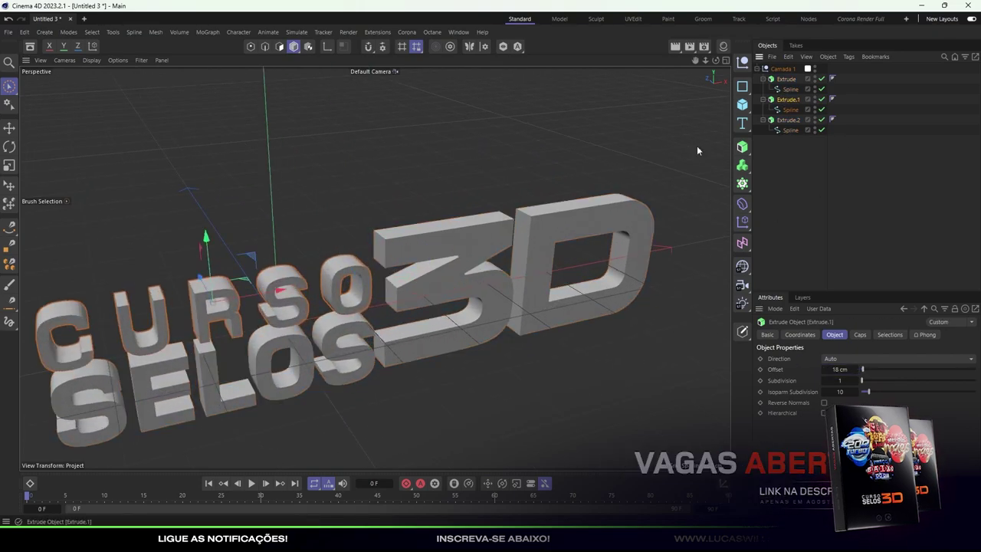
# Set the Extrude holding the 3D letters to an Offset of -18 cm.
pyautogui.click(499, 247)
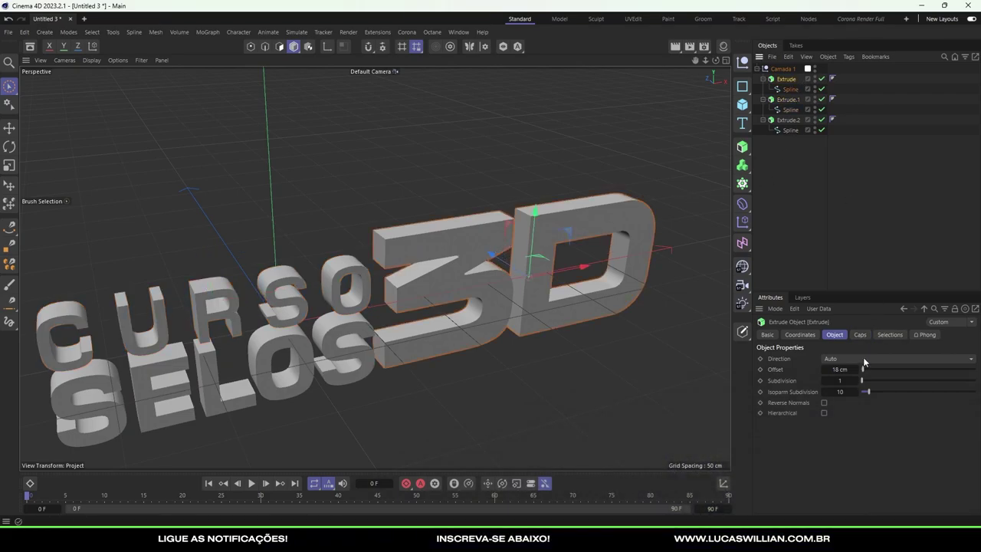
pyautogui.moveTo(858, 371); pyautogui.dragTo(838, 370)
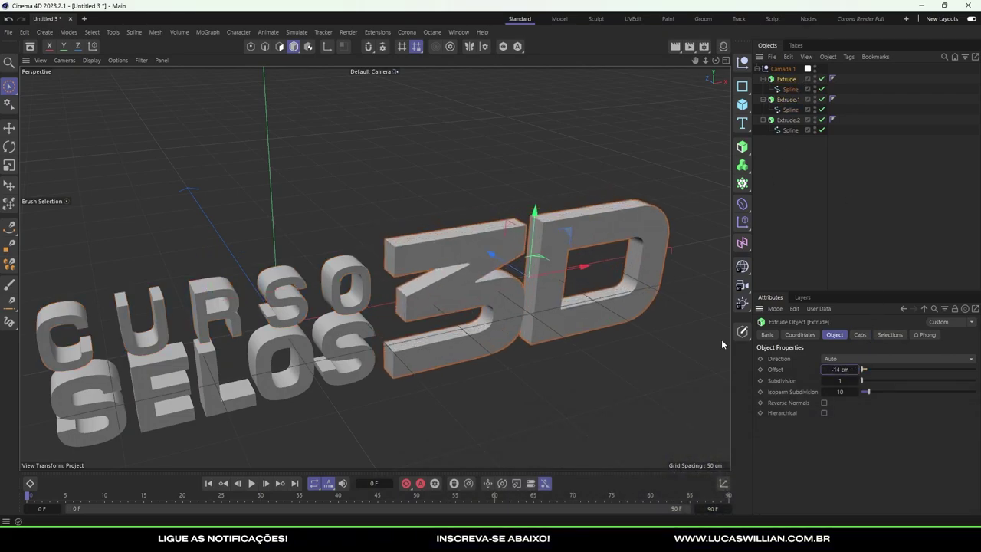
pyautogui.moveTo(720, 338)
pyautogui.keyDown('alt'); pyautogui.mouseDown()
pyautogui.moveTo(551, 295)
pyautogui.moveTo(475, 307)
pyautogui.mouseUp(); pyautogui.keyUp('alt')
pyautogui.click(783, 100)
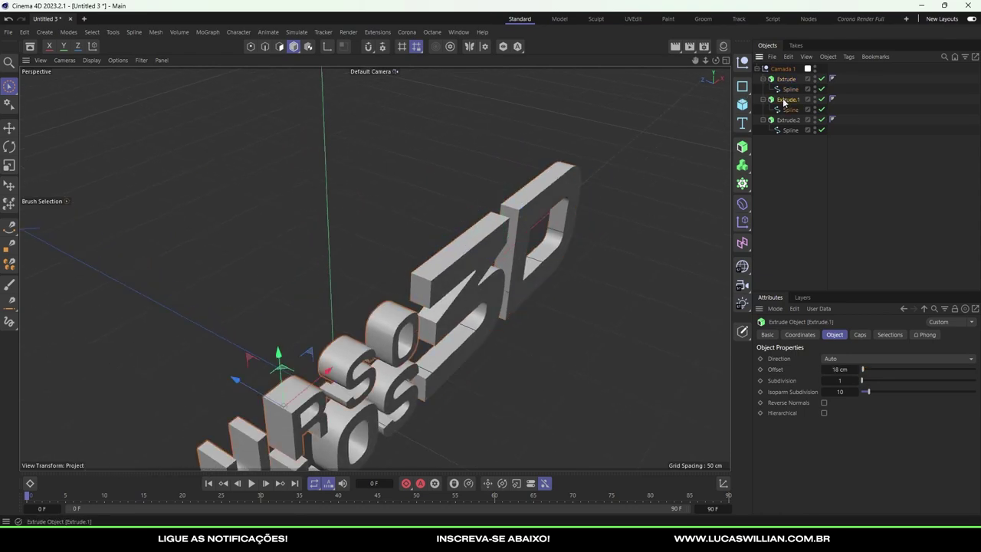
pyautogui.click(789, 80)
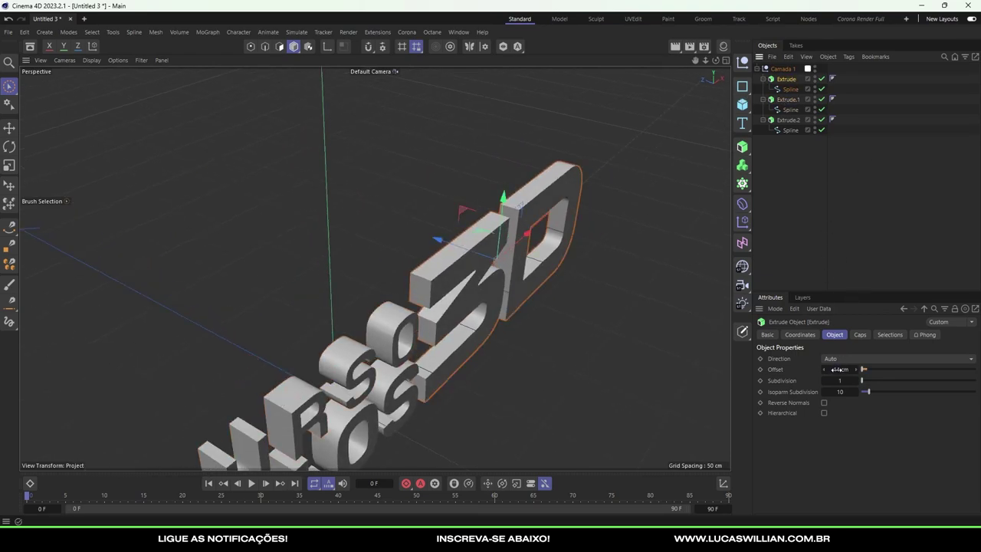
pyautogui.click(839, 370)
pyautogui.write('-189')
pyautogui.press('Return')
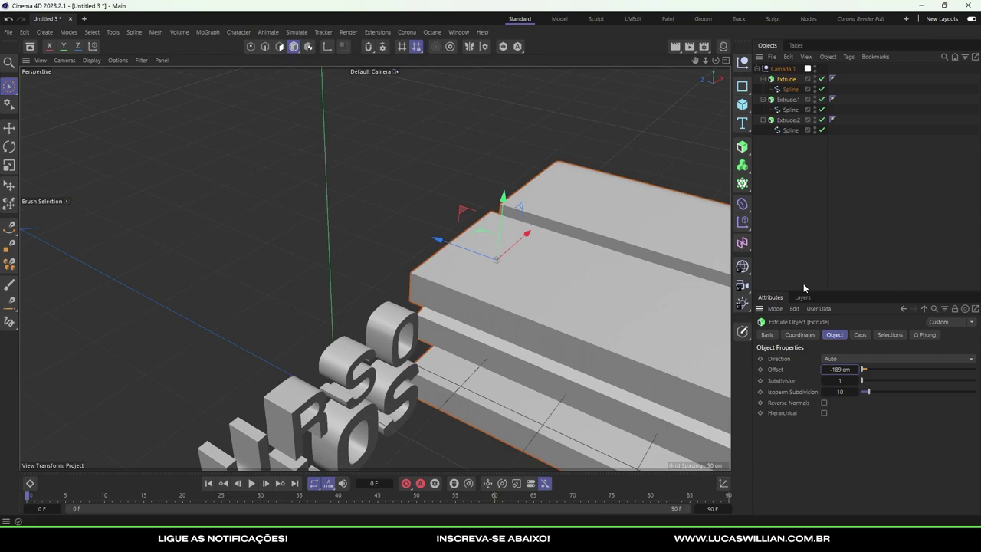
pyautogui.click(838, 369)
pyautogui.write('-18')
pyautogui.press('Return')
pyautogui.moveTo(460, 306)
pyautogui.keyDown('alt'); pyautogui.mouseDown()
pyautogui.moveTo(376, 267)
pyautogui.moveTo(354, 182)
pyautogui.moveTo(207, 130)
pyautogui.moveTo(599, 105)
pyautogui.mouseUp(); pyautogui.keyUp('alt')
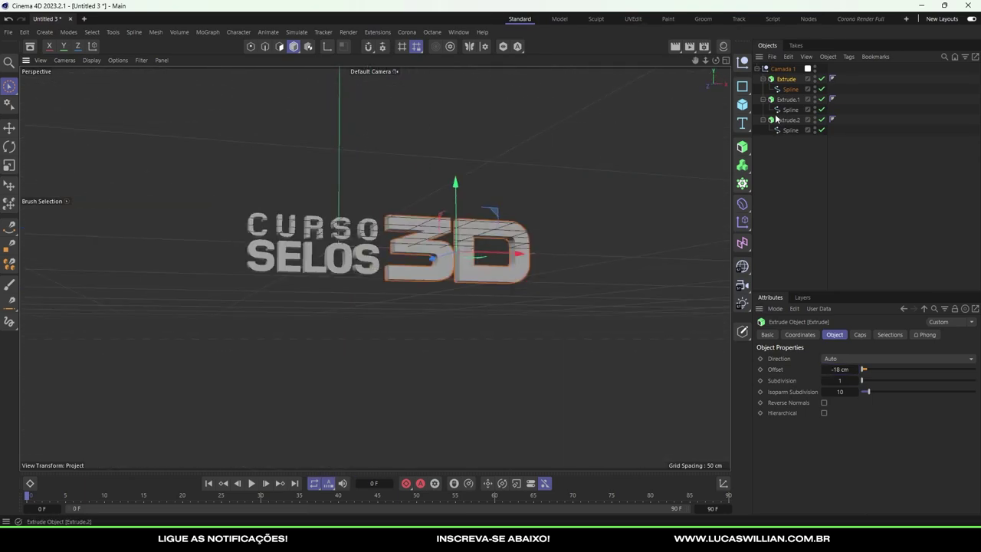
pyautogui.click(588, 205)
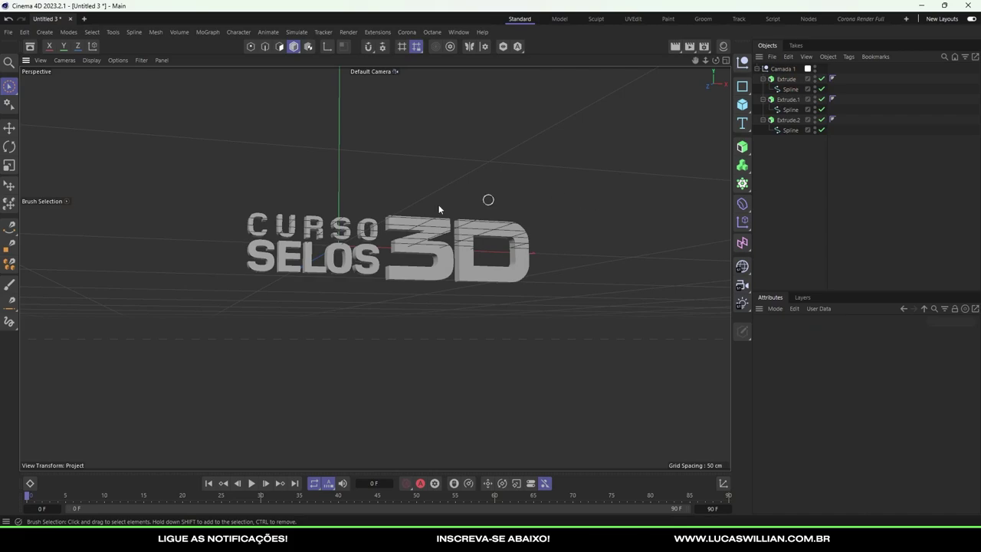
pyautogui.moveTo(485, 199)
pyautogui.keyDown('alt'); pyautogui.mouseDown()
pyautogui.moveTo(357, 263)
pyautogui.moveTo(495, 184)
pyautogui.moveTo(355, 225)
pyautogui.moveTo(550, 174)
pyautogui.moveTo(449, 256)
pyautogui.moveTo(422, 219)
pyautogui.moveTo(597, 240)
pyautogui.moveTo(544, 261)
pyautogui.moveTo(394, 258)
pyautogui.moveTo(465, 252)
pyautogui.moveTo(485, 258)
pyautogui.moveTo(302, 275)
pyautogui.moveTo(483, 288)
pyautogui.moveTo(608, 250)
pyautogui.moveTo(459, 223)
pyautogui.moveTo(325, 250)
pyautogui.mouseUp(); pyautogui.keyUp('alt')
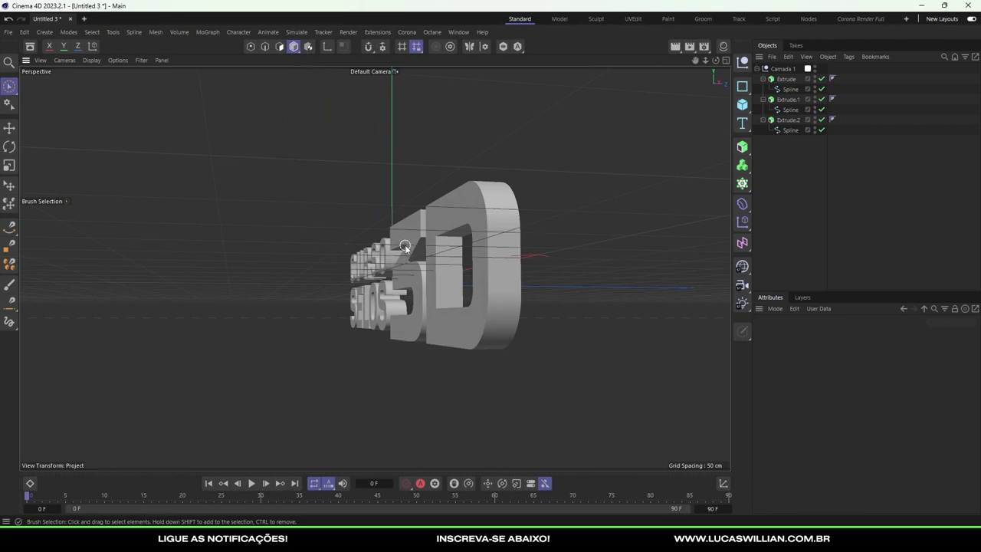
pyautogui.moveTo(414, 251)
pyautogui.keyDown('alt'); pyautogui.mouseDown()
pyautogui.moveTo(435, 201)
pyautogui.moveTo(187, 257)
pyautogui.mouseUp(); pyautogui.keyUp('alt')
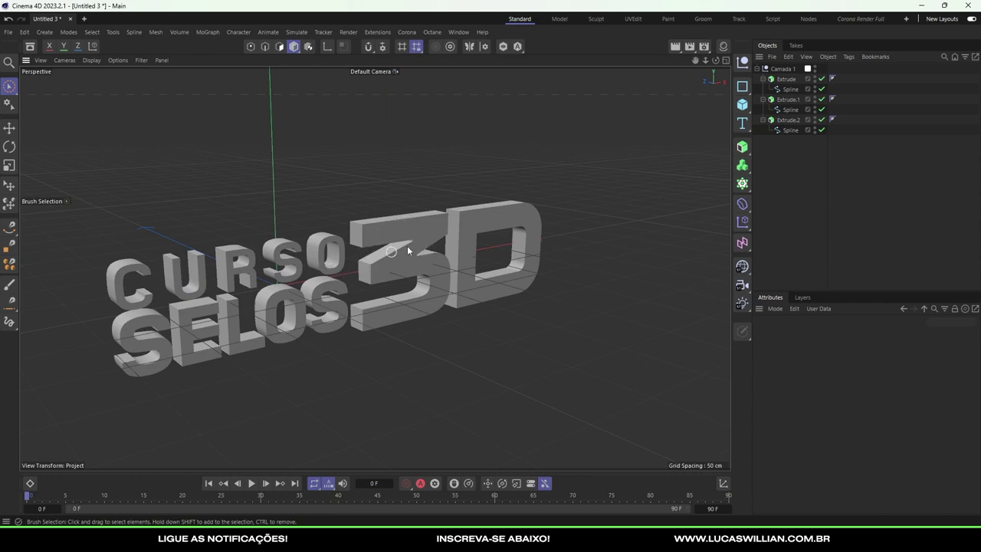
pyautogui.scroll(-2, 420, 202)
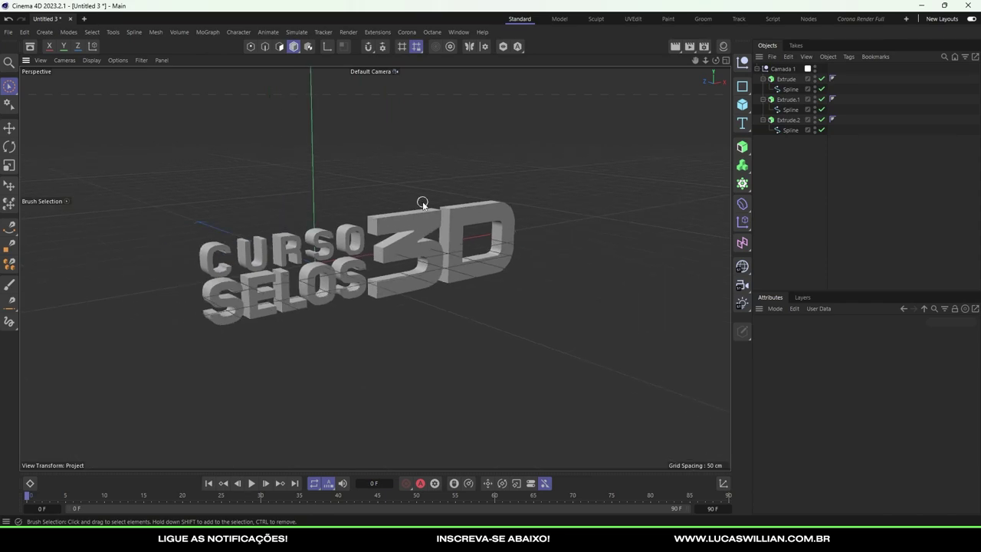
pyautogui.moveTo(394, 228)
pyautogui.keyDown('alt'); pyautogui.mouseDown()
pyautogui.moveTo(354, 224)
pyautogui.moveTo(663, 226)
pyautogui.moveTo(366, 198)
pyautogui.mouseUp(); pyautogui.keyUp('alt')
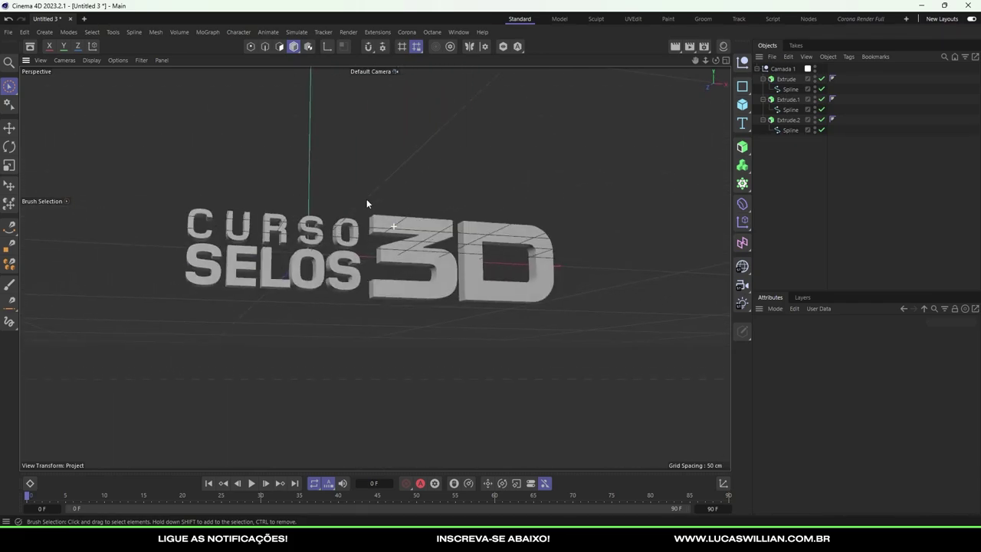
pyautogui.scroll(1, 368, 207)
pyautogui.scroll(2, 376, 230)
pyautogui.scroll(3, 383, 253)
pyautogui.moveTo(387, 254)
pyautogui.keyDown('alt'); pyautogui.mouseDown()
pyautogui.moveTo(269, 267)
pyautogui.moveTo(269, 256)
pyautogui.moveTo(420, 212)
pyautogui.moveTo(655, 202)
pyautogui.moveTo(487, 199)
pyautogui.mouseUp(); pyautogui.keyUp('alt')
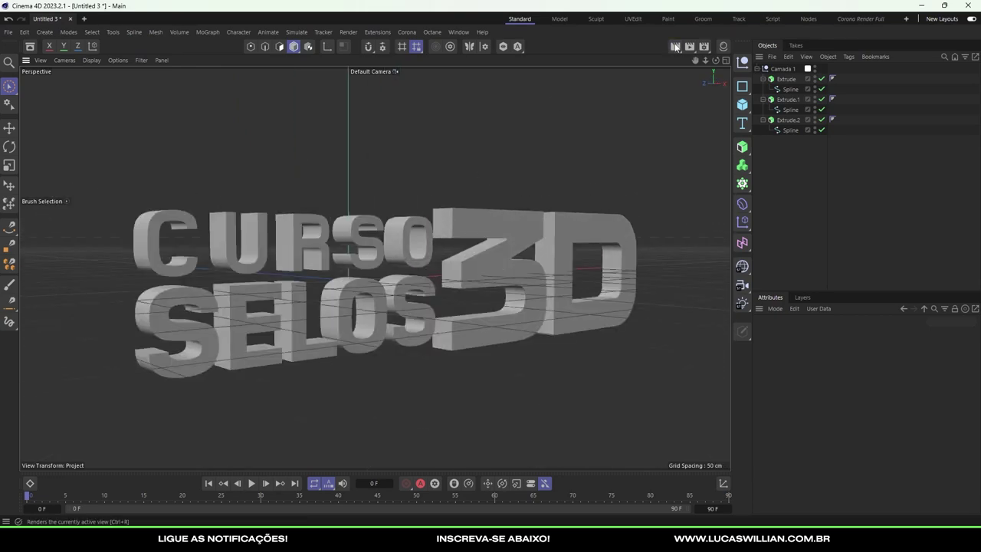
# Render the active viewport to preview the grey extruded logo on black.
pyautogui.click(673, 47)
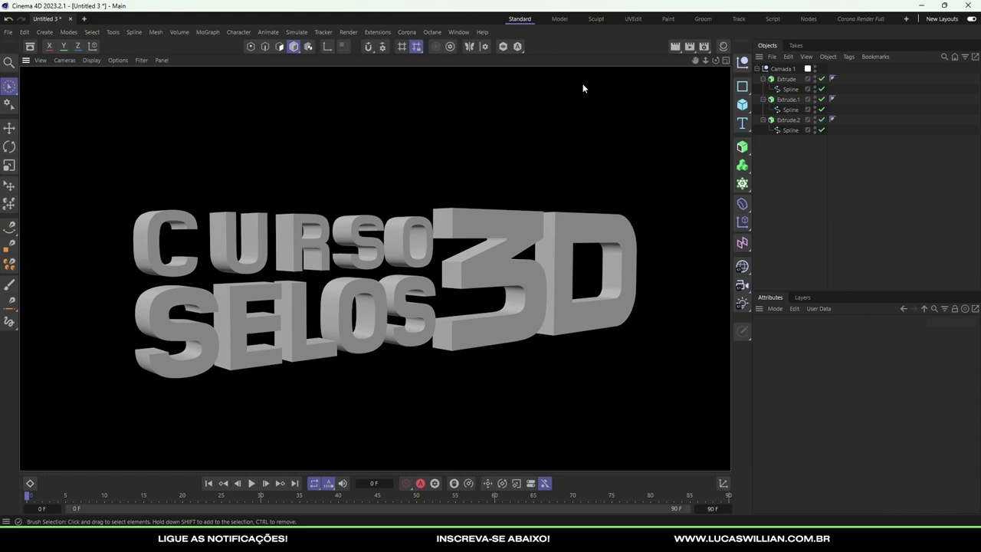